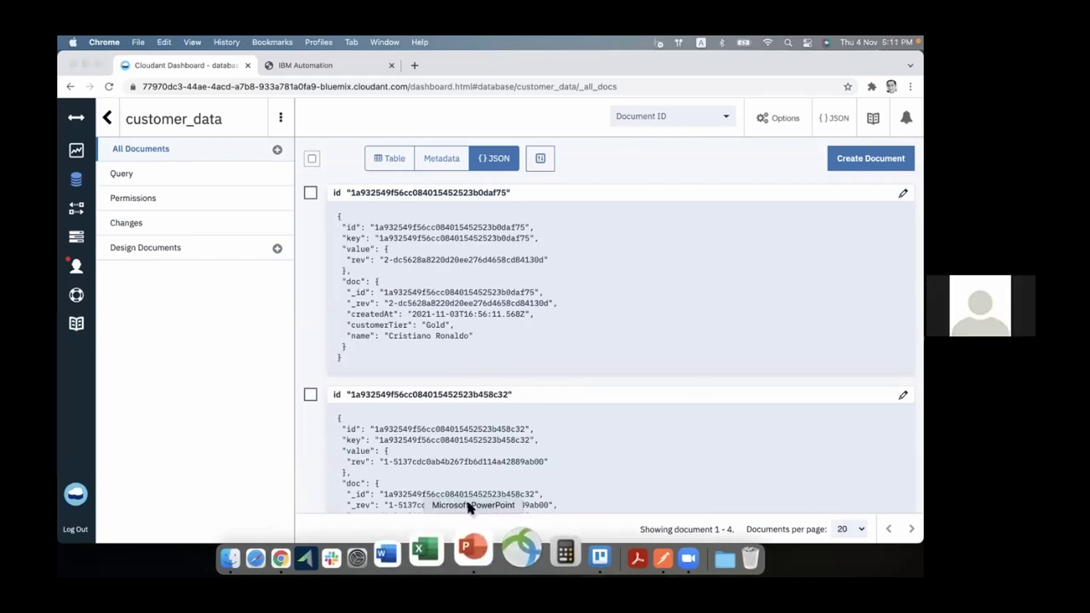
Step: Switch to PowerPoint and bring up the Demo Scenario slide of the API webinar deck
click(477, 558)
scroll(136, 383, down, 2)
click(139, 401)
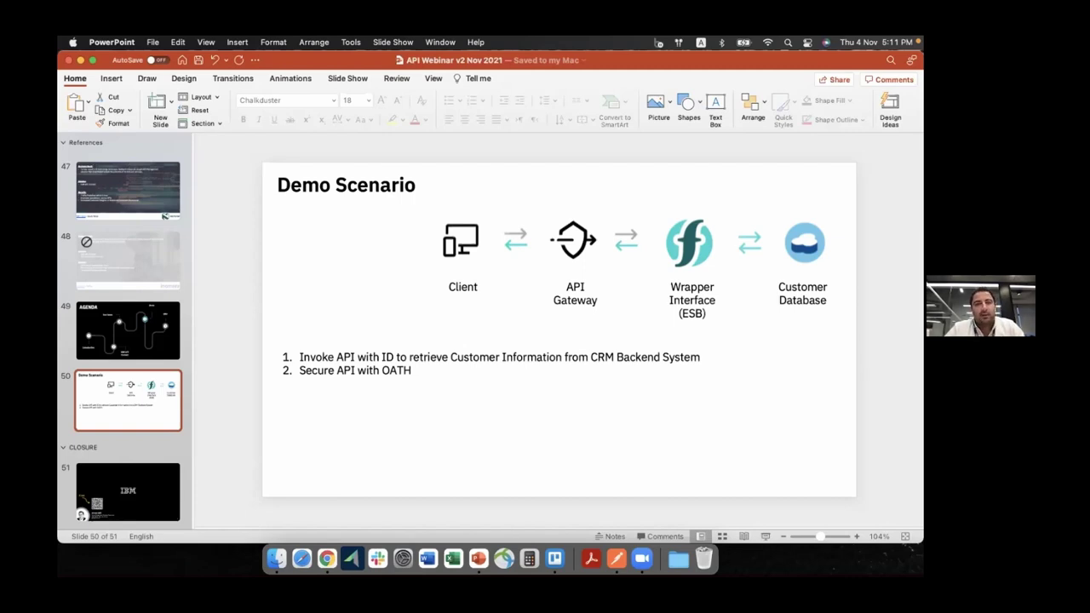
Step: Return to the Cloudant customer_data documents in Chrome and examine the first document's _id, customerTier and name fields
click(326, 558)
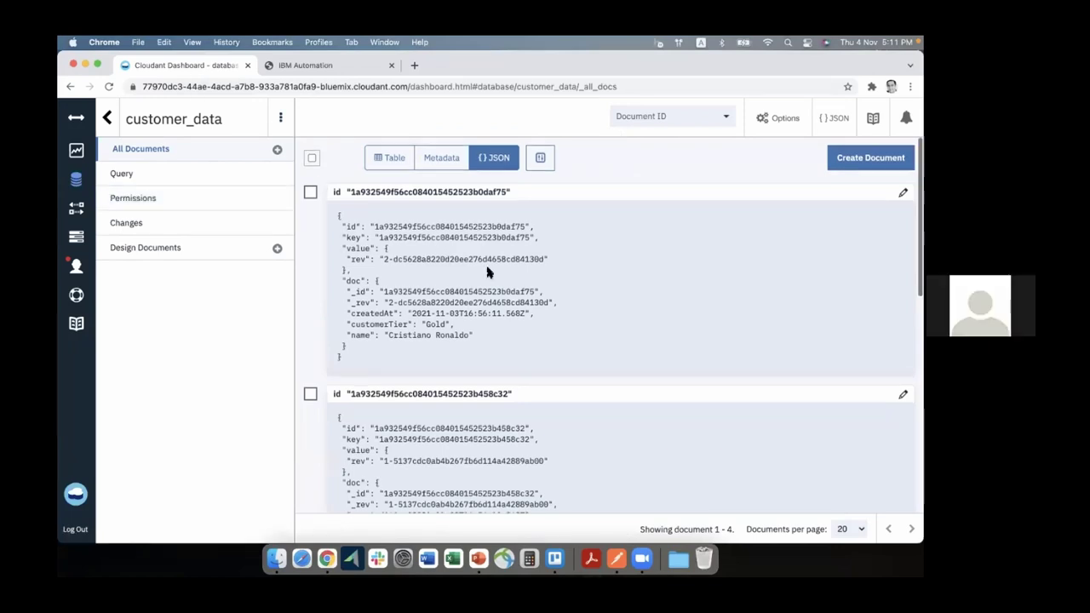
scroll(425, 255, down, 3)
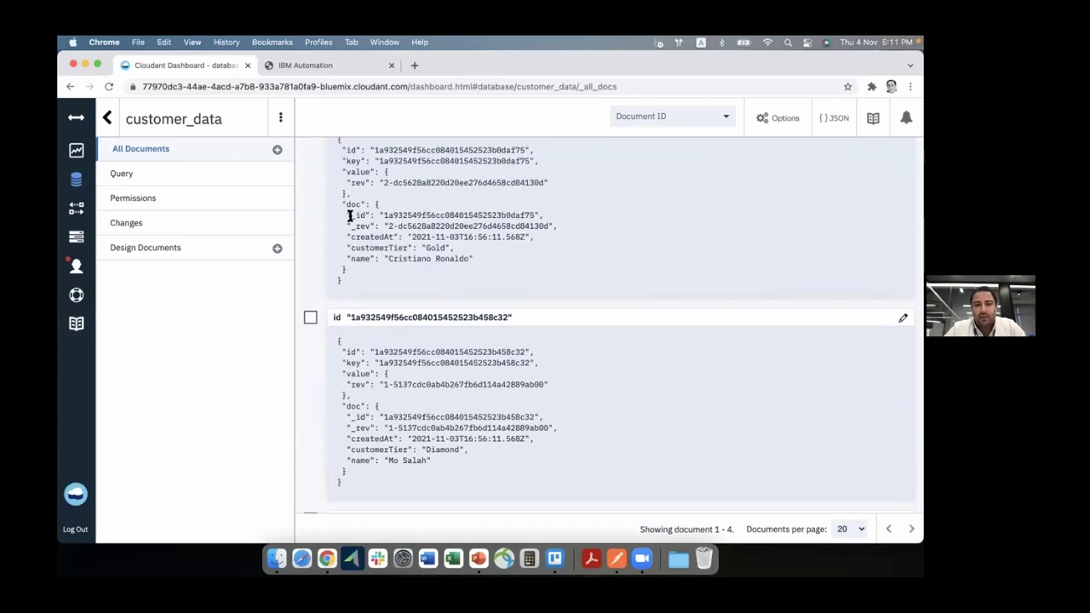
drag(351, 215, 552, 220)
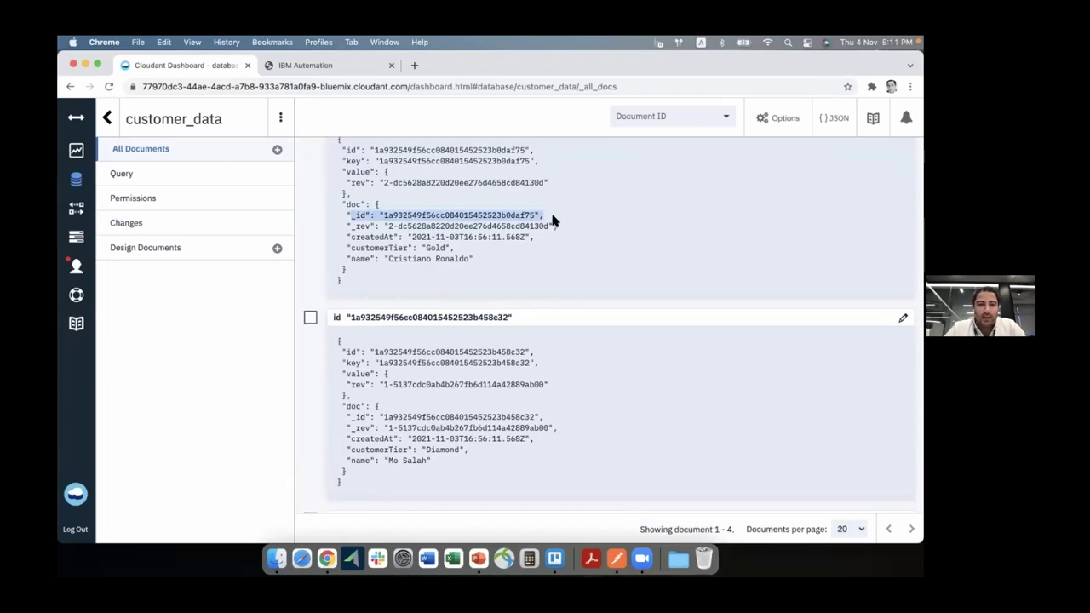
click(423, 246)
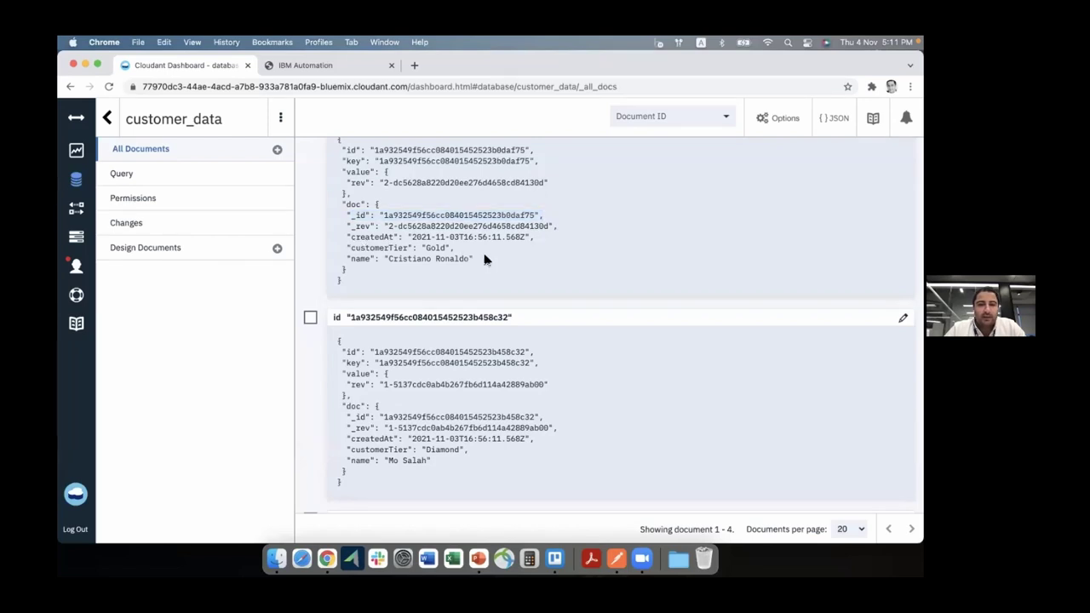
triple_click(434, 249)
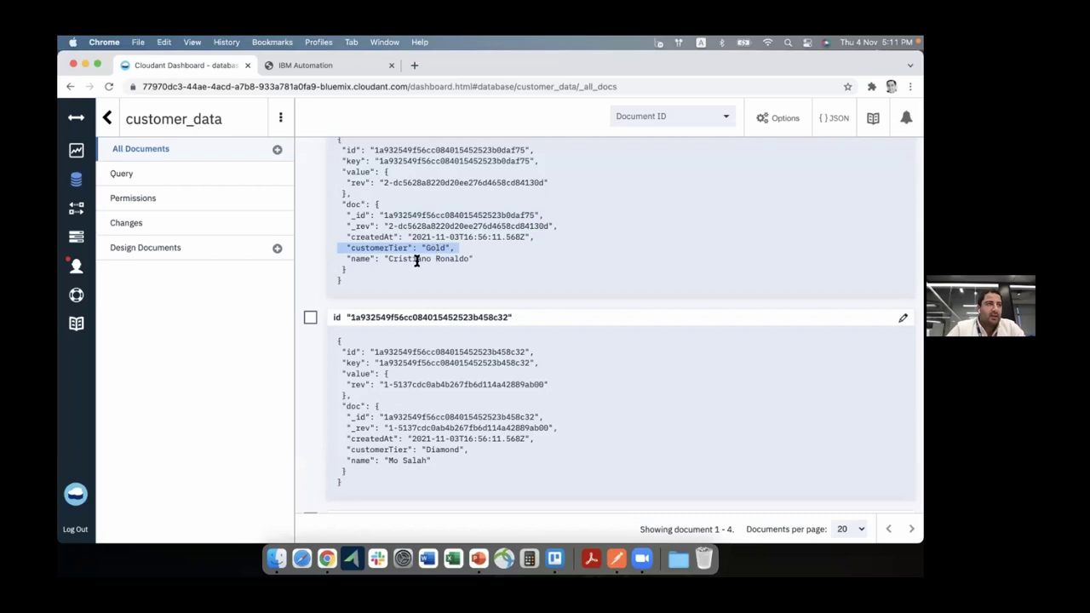
drag(352, 258, 504, 269)
click(504, 269)
Step: Look through the remaining customer_data documents and highlight the id value of the Diamond-tier customer's document
scroll(504, 269, down, 2)
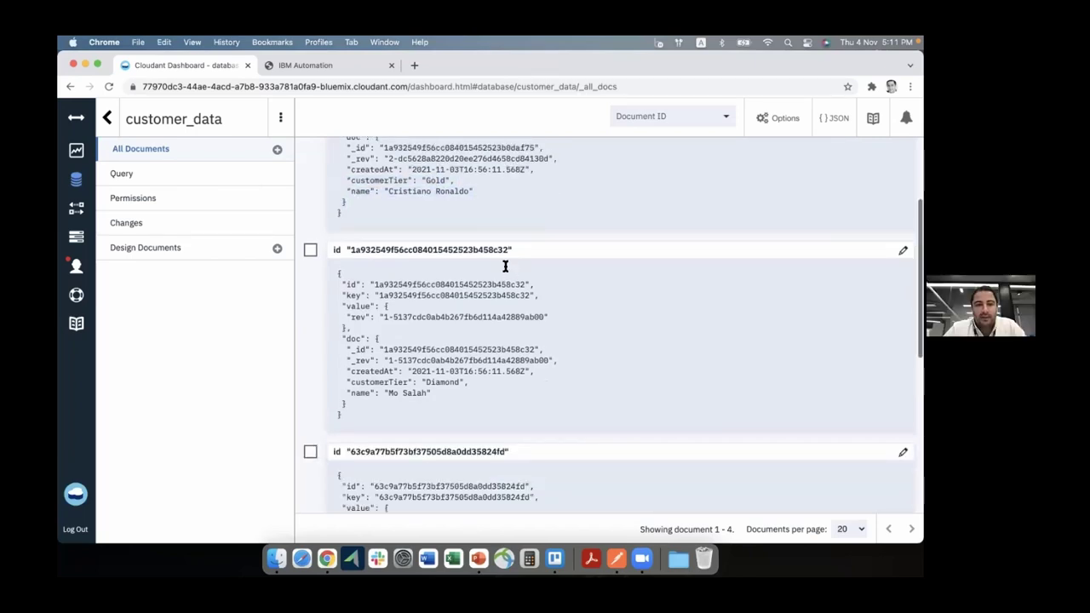
scroll(583, 283, down, 5)
scroll(443, 393, up, 4)
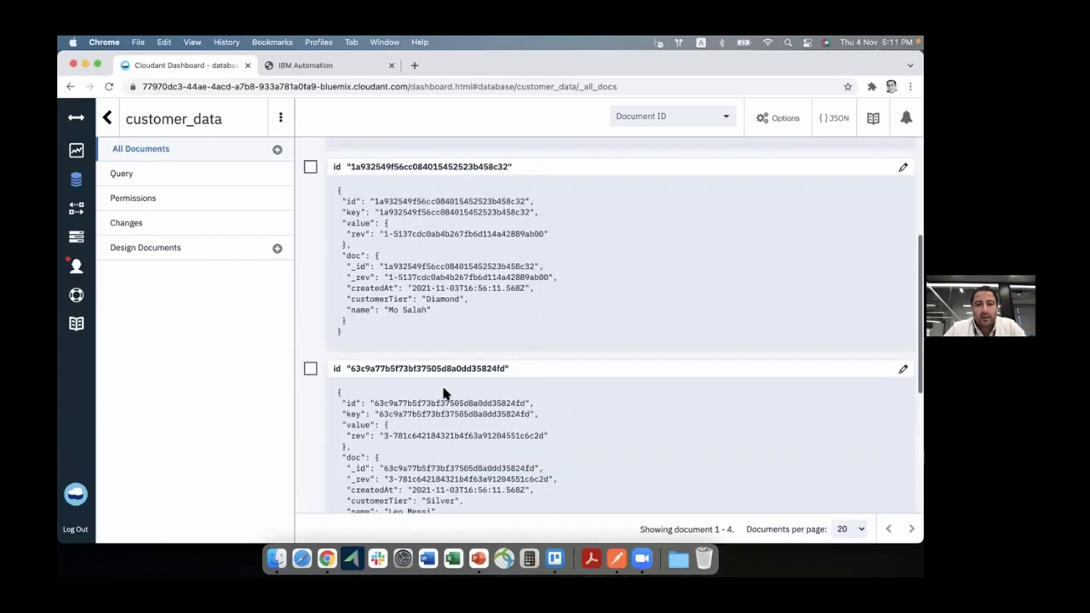
scroll(451, 273, down, 3)
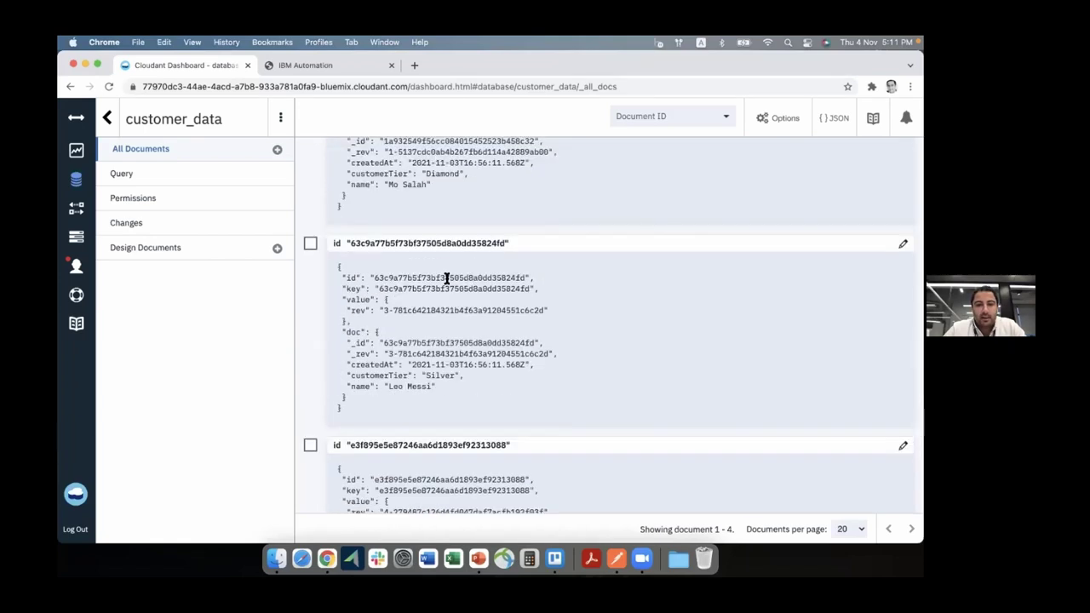
double_click(446, 279)
click(549, 348)
scroll(545, 316, up, 1)
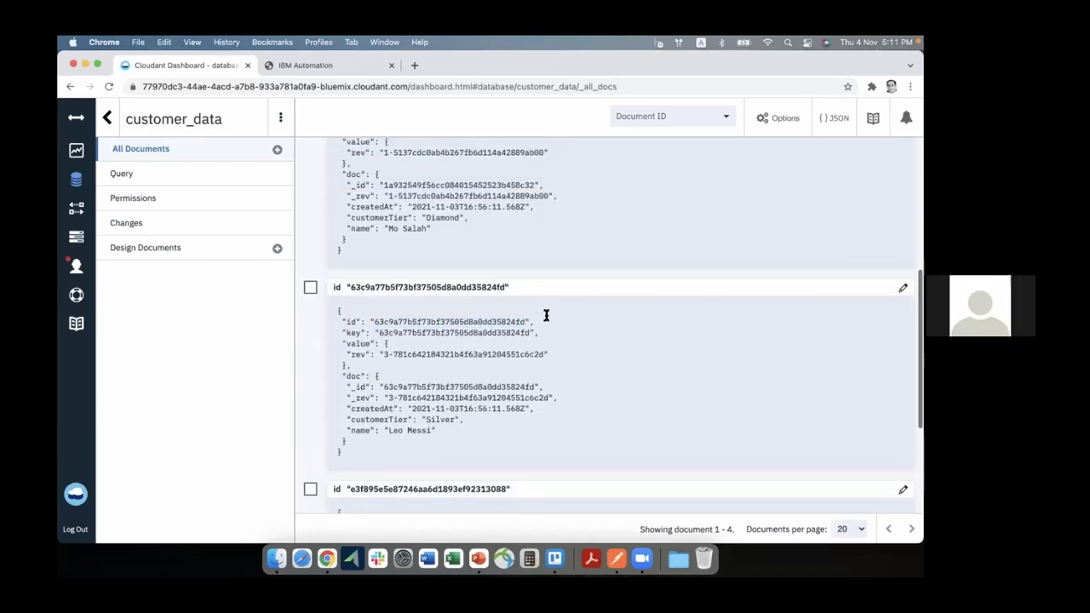
scroll(546, 316, up, 3)
double_click(466, 263)
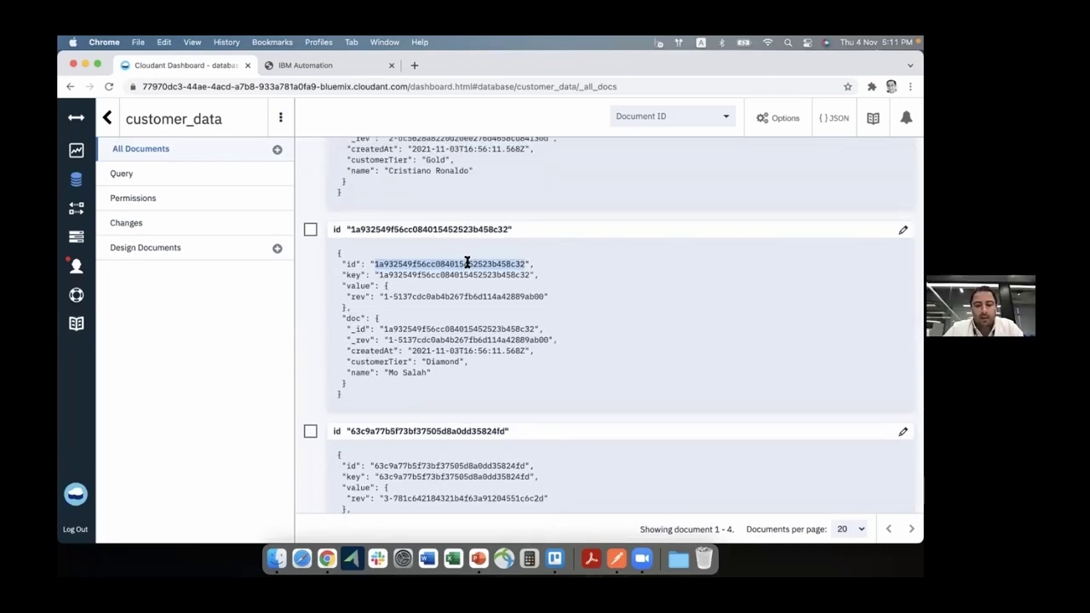
Step: Show the CRM API in IBM Automation, revisit the Demo Scenario slide in PowerPoint, and return to the API in Chrome
click(309, 67)
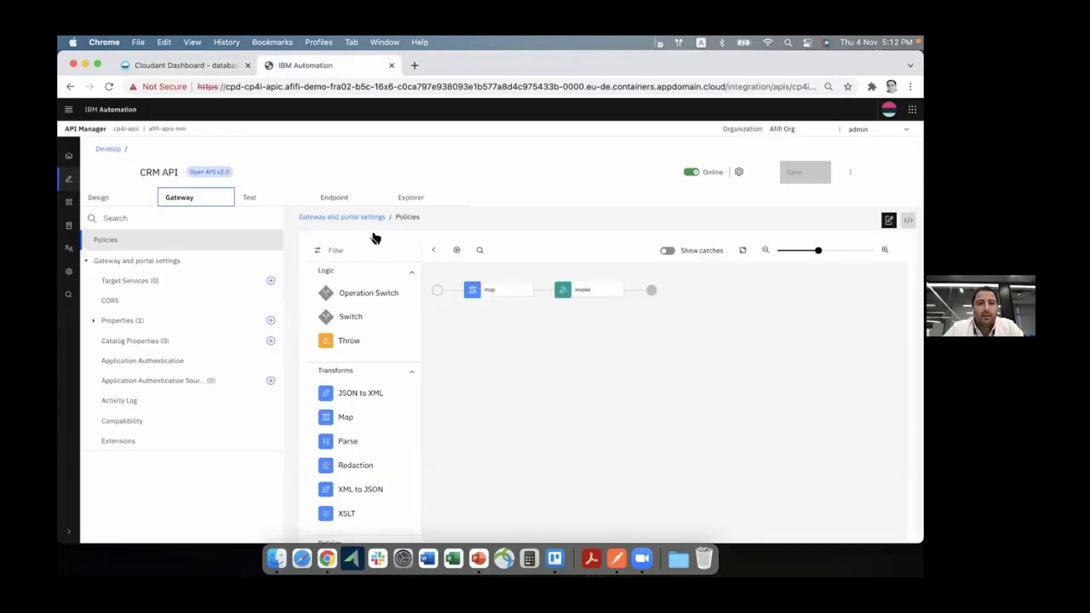
key(super+r)
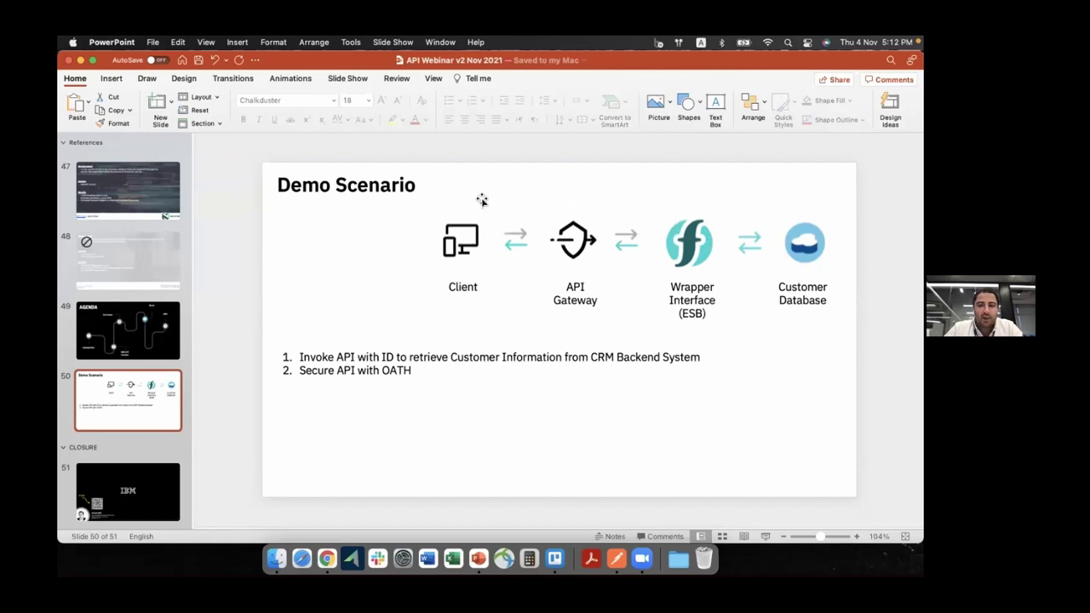
key(super+Tab)
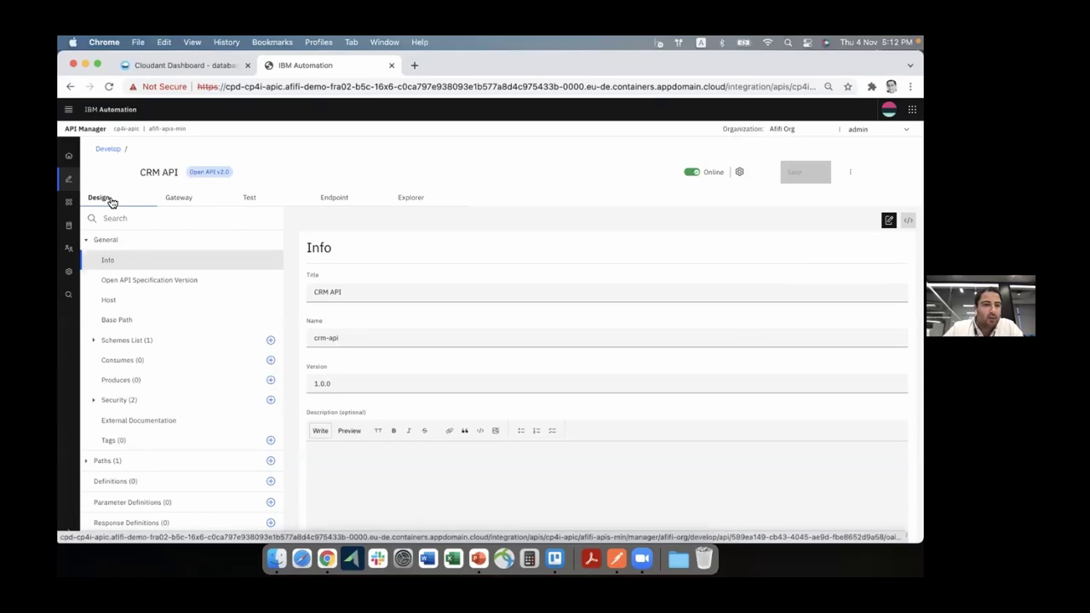
Step: In the CRM API design, expand the /crm path's operations and show the GET operation's path parameters
triple_click(172, 171)
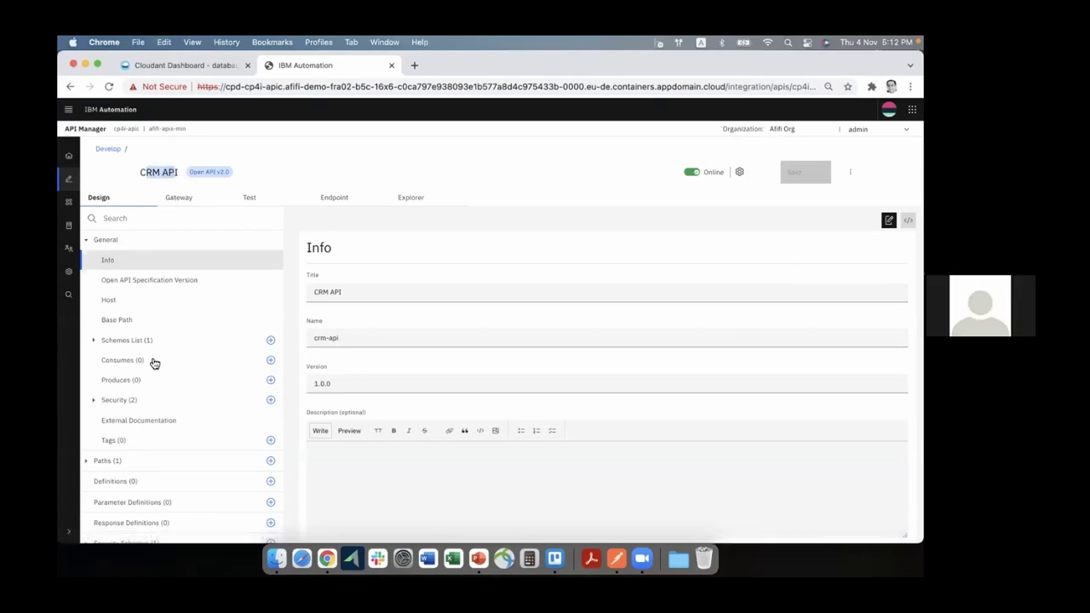
scroll(108, 435, down, 1)
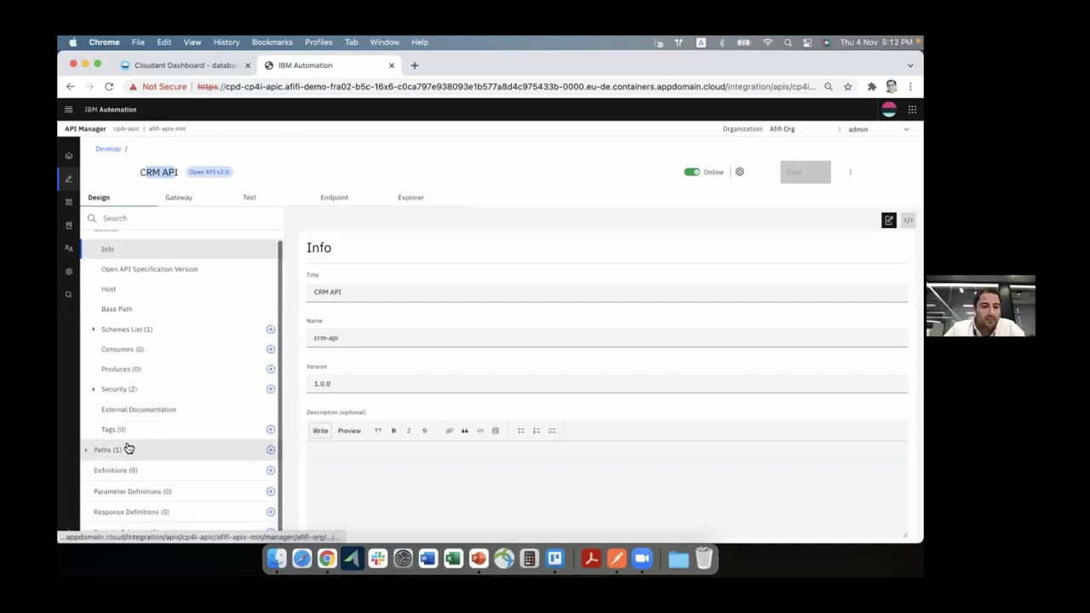
click(125, 451)
click(170, 443)
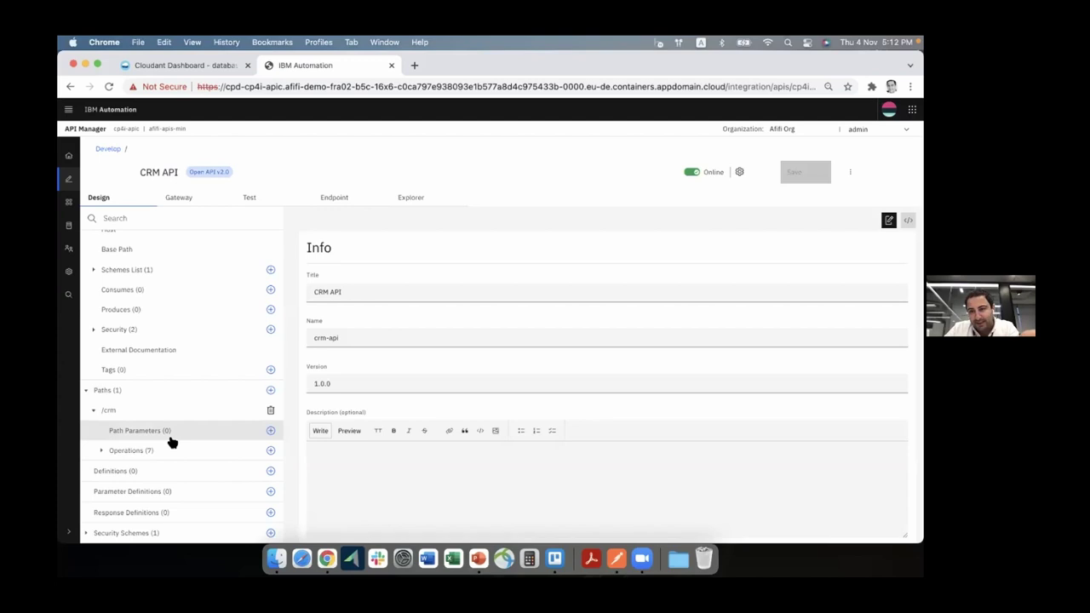
click(102, 454)
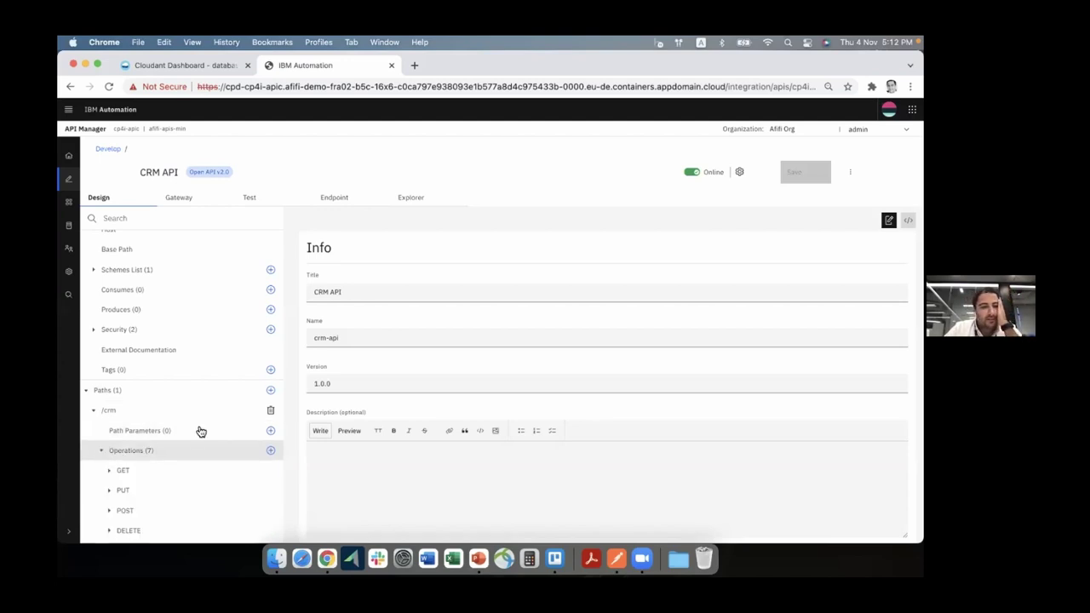
scroll(107, 389, down, 2)
click(110, 390)
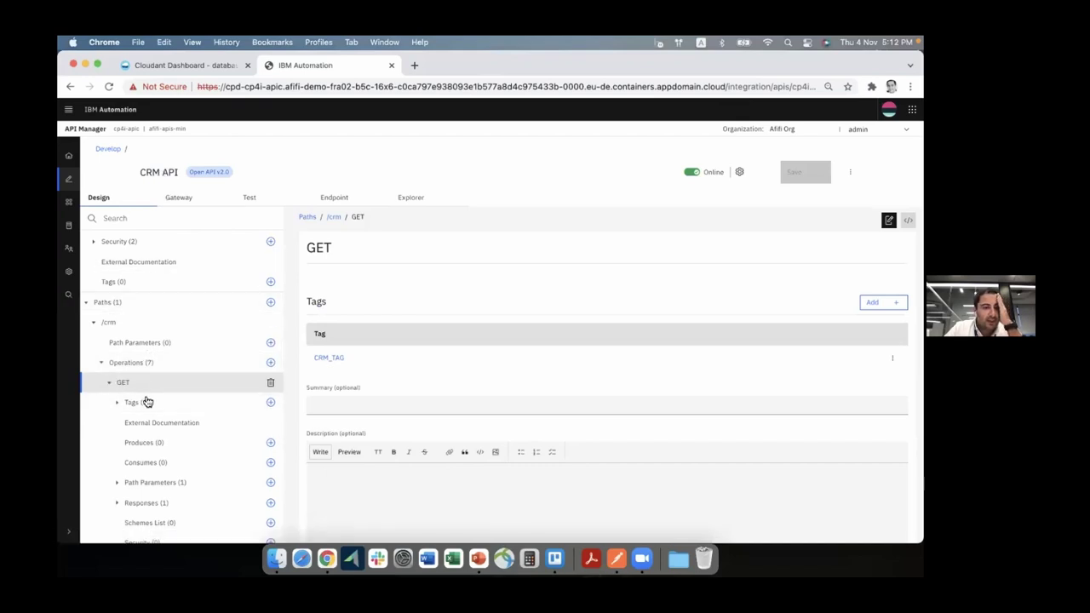
click(123, 482)
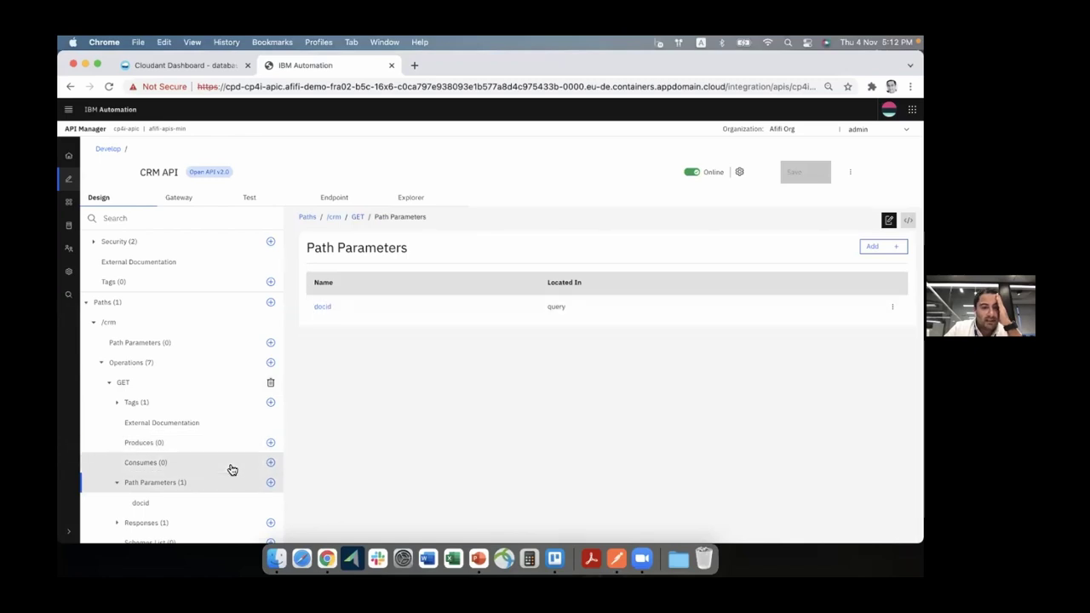
Step: Open the CRM API's gateway policies and highlight the URL called by the invoke policy
scroll(202, 246, up, 3)
click(179, 198)
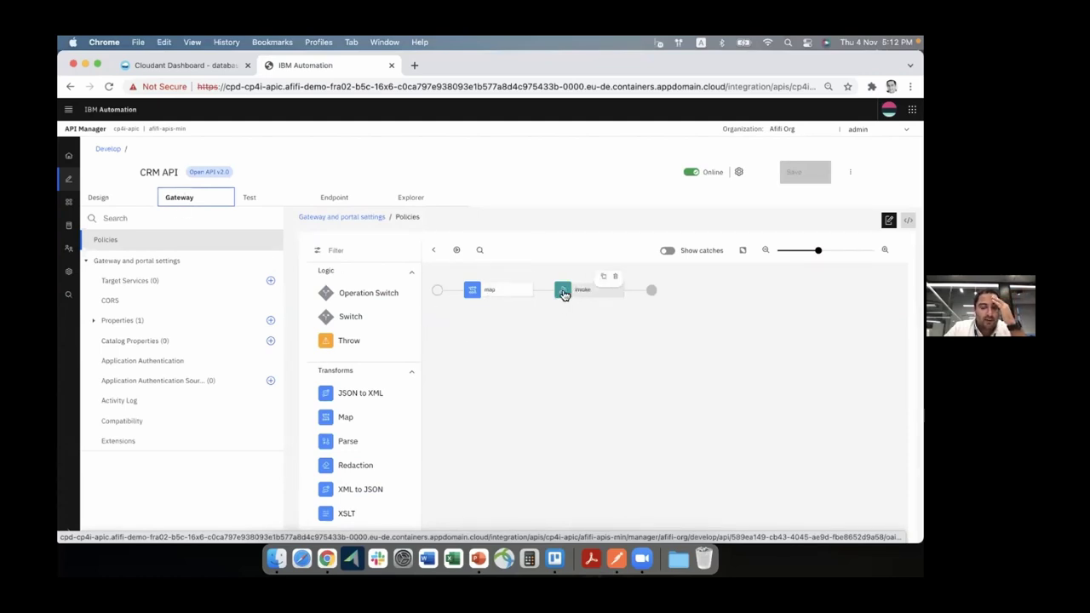
click(589, 290)
scroll(577, 429, down, 2)
scroll(620, 455, down, 3)
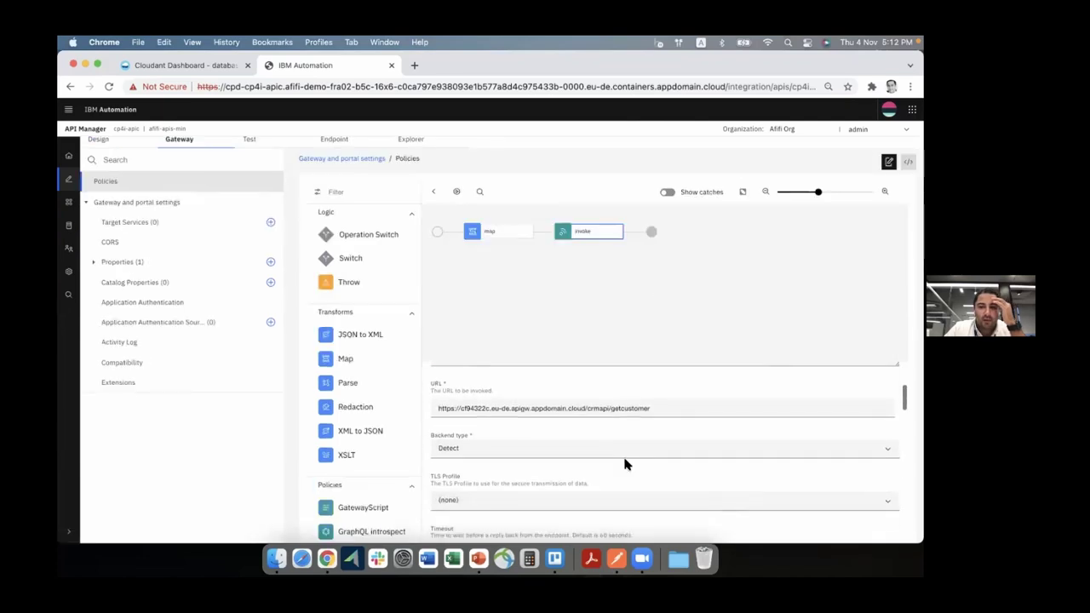
drag(661, 405, 406, 411)
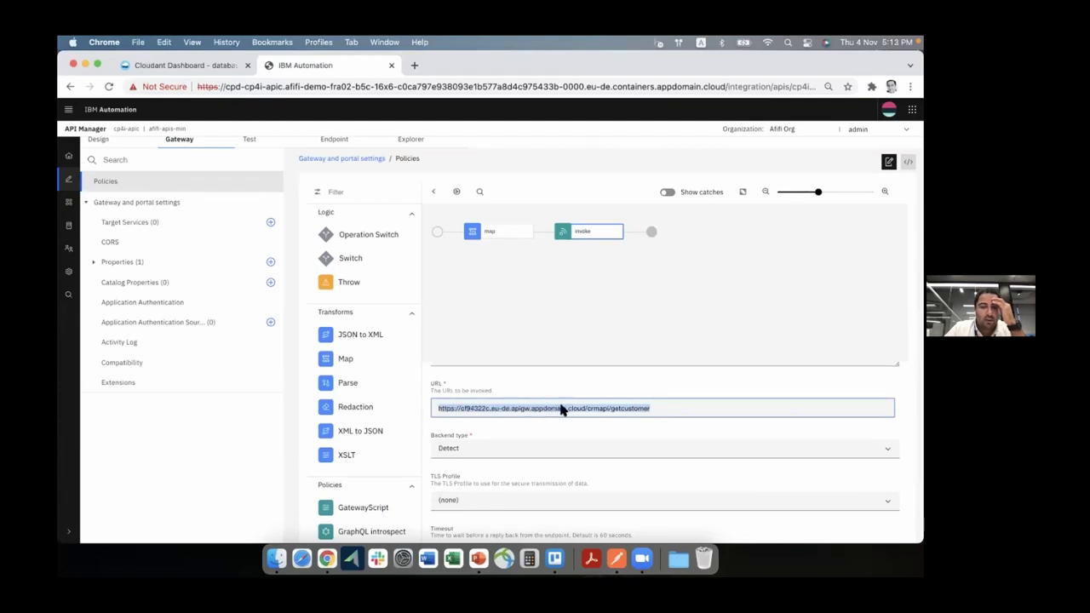
Step: Switch to Postman, send the Cloudant DB POST request with the existing docid in its body, and examine the returned customer fields
click(617, 558)
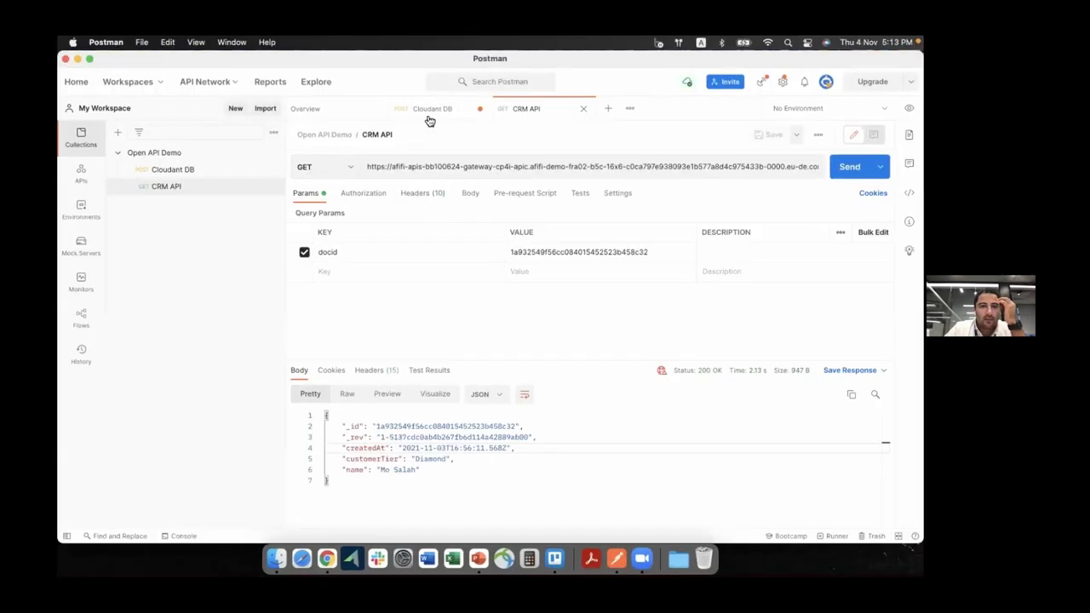
click(430, 119)
double_click(453, 249)
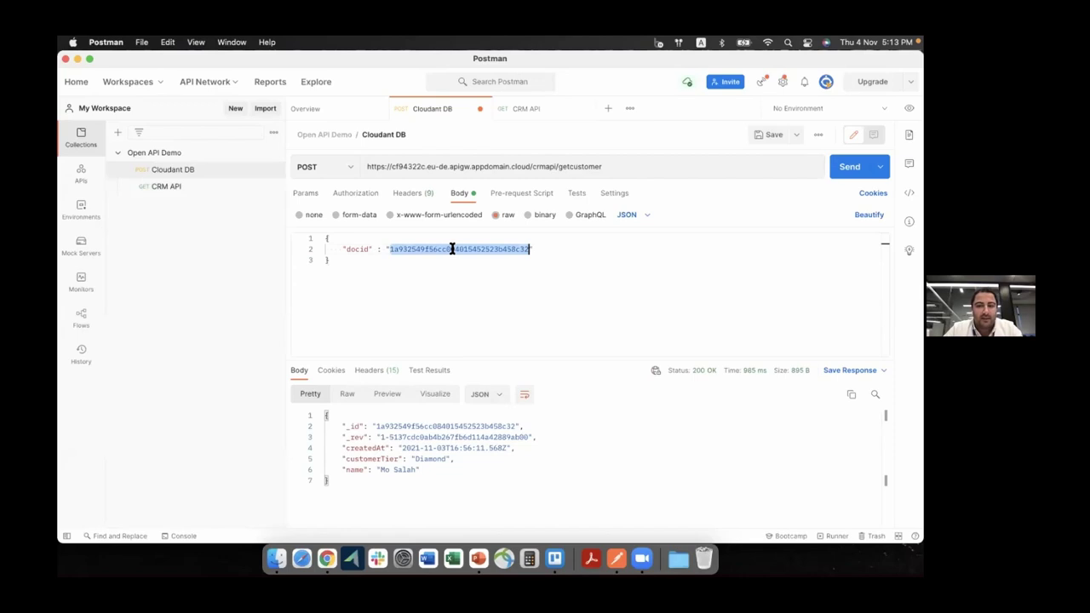
key(Right)
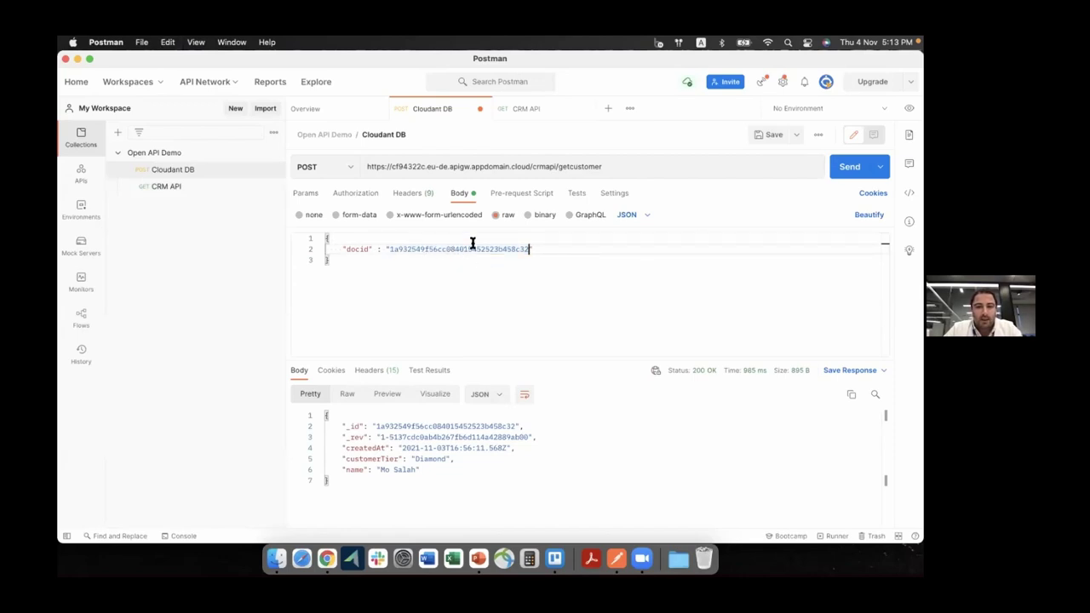
key(super+Return)
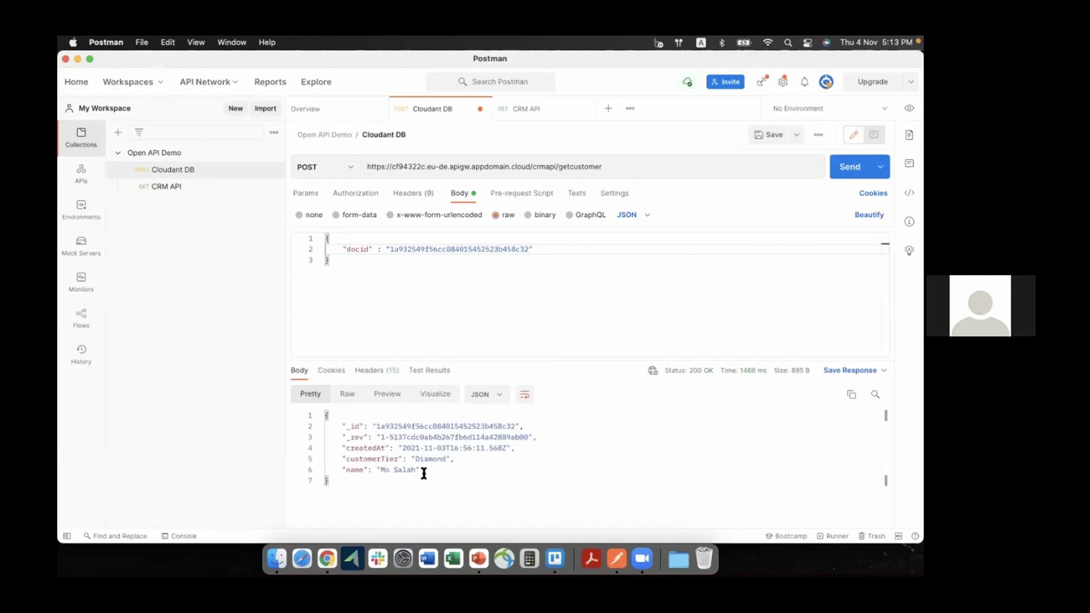
drag(419, 470, 331, 449)
click(426, 470)
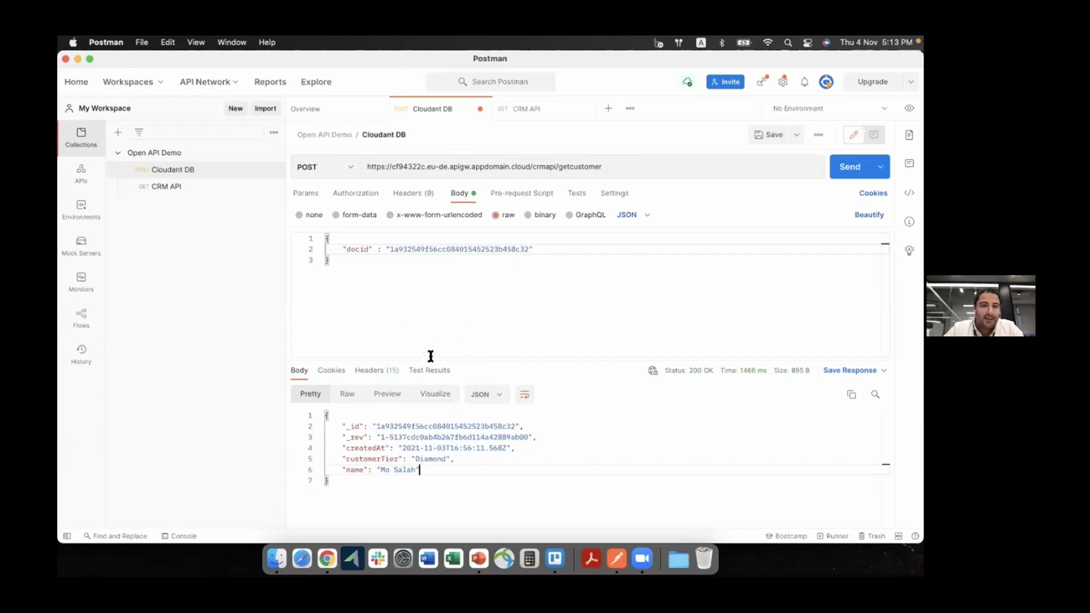
Step: Open the CRM API request, check the Demo Scenario slide, and send the GET request with the existing docid query parameter
click(533, 109)
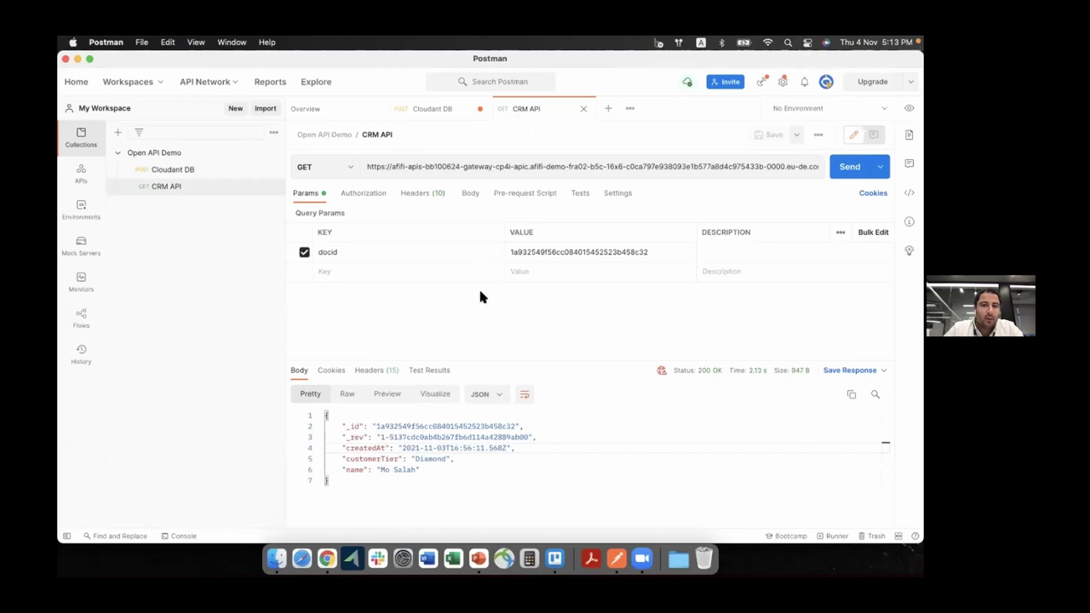
click(478, 555)
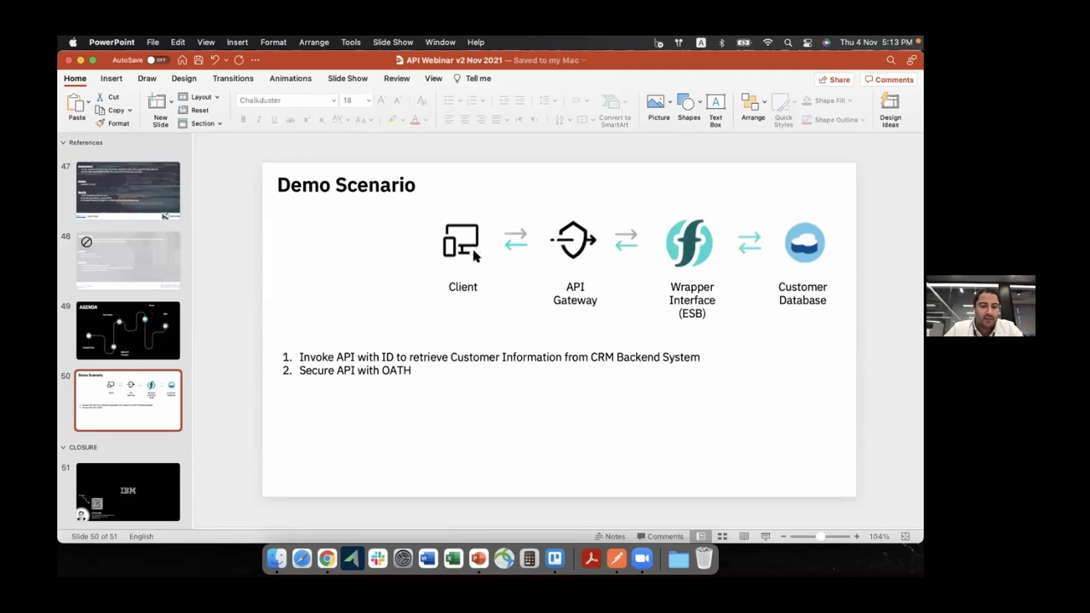
key(super+Tab)
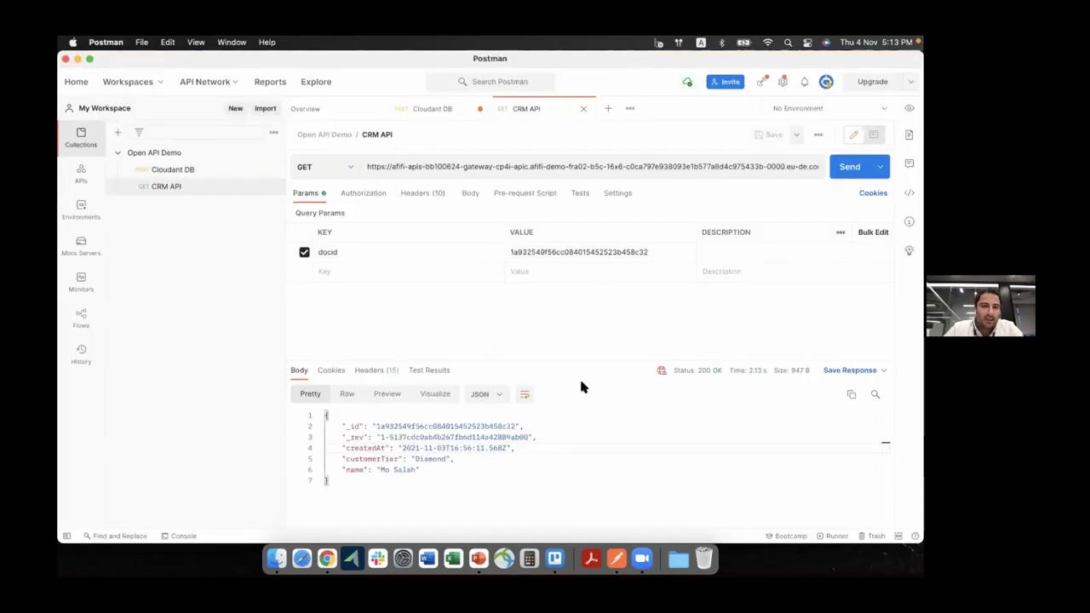
double_click(546, 251)
key(super+c)
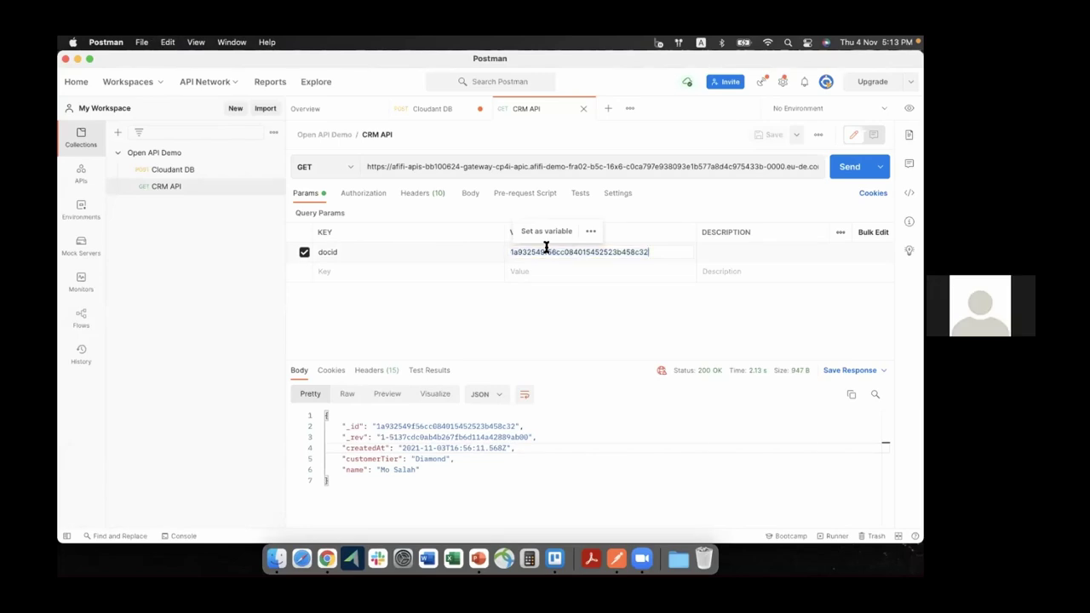
click(849, 166)
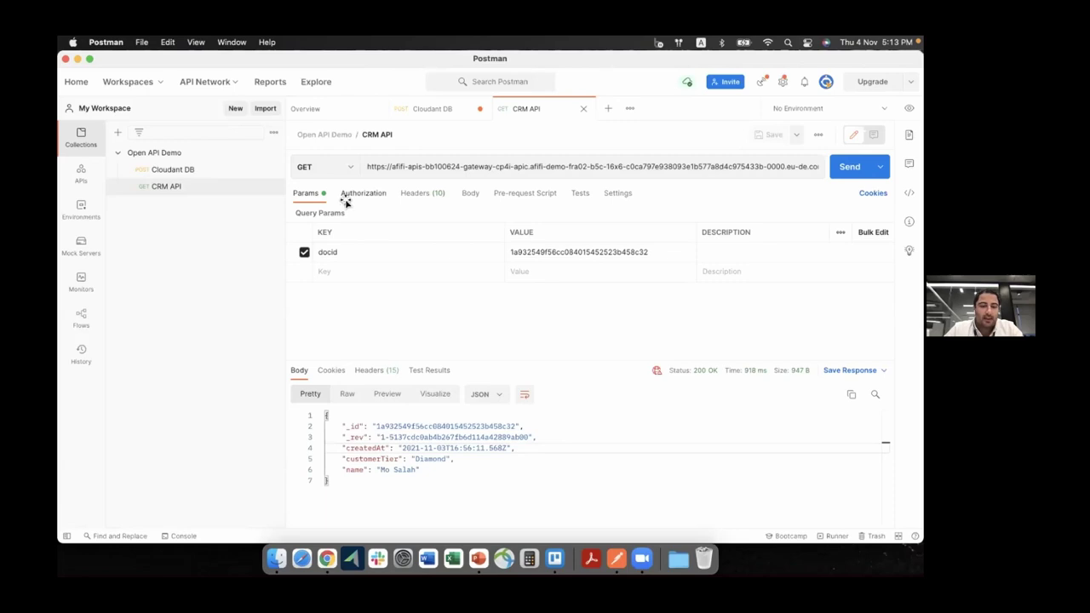
Step: Switch to Chrome and reopen the Cloudant customer_data documents to compare the Diamond-tier customer's record
key(super+Tab)
key(super+Tab)
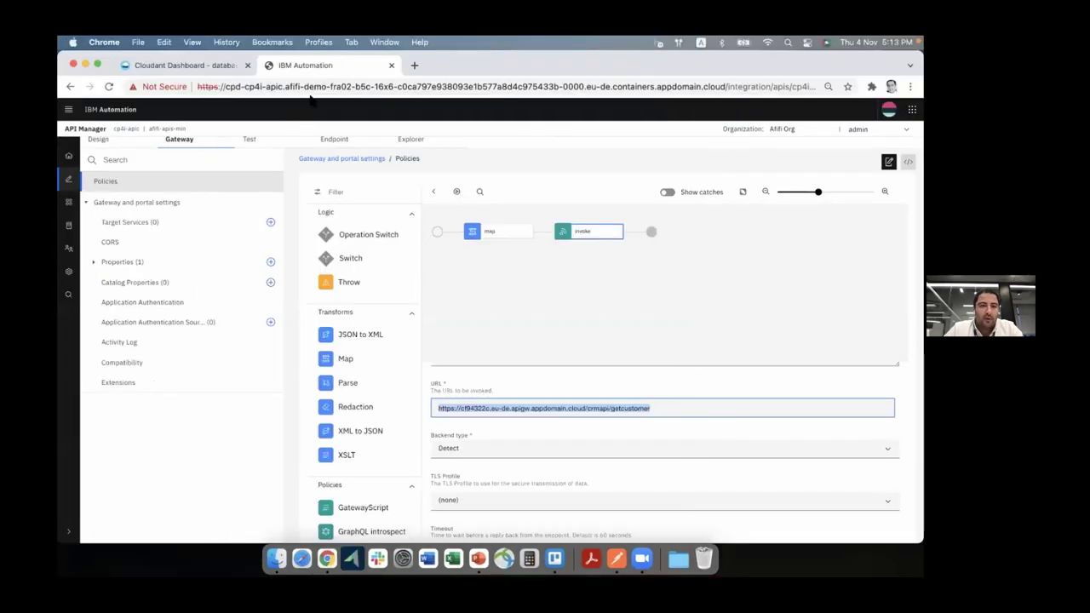
click(202, 68)
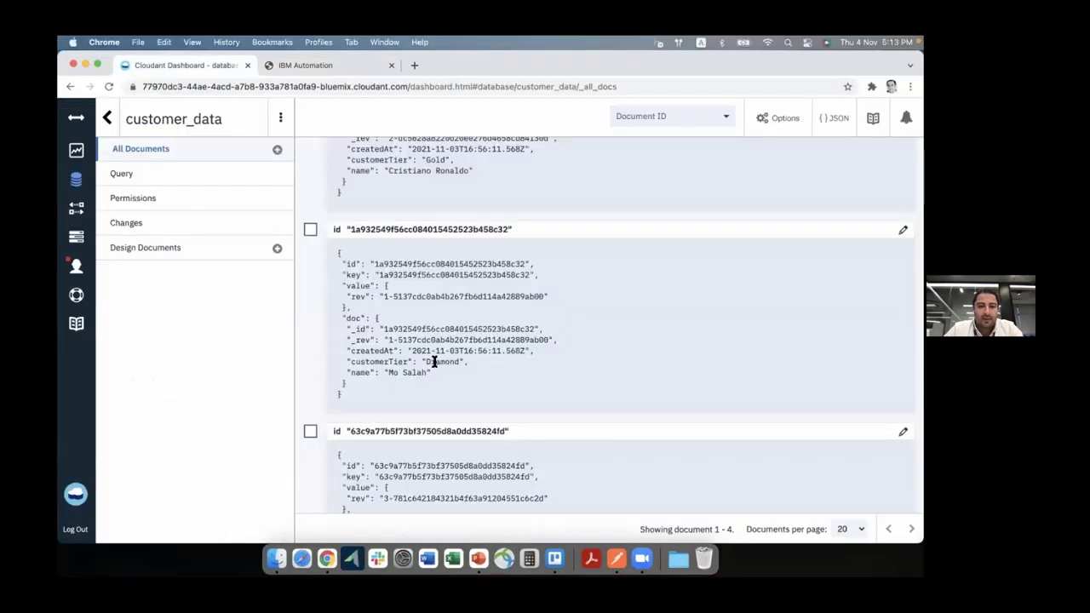
Step: Copy the Gold-tier customer's document ID from the customer_data documents and switch to Postman's CRM API request
scroll(433, 361, down, 2)
double_click(414, 384)
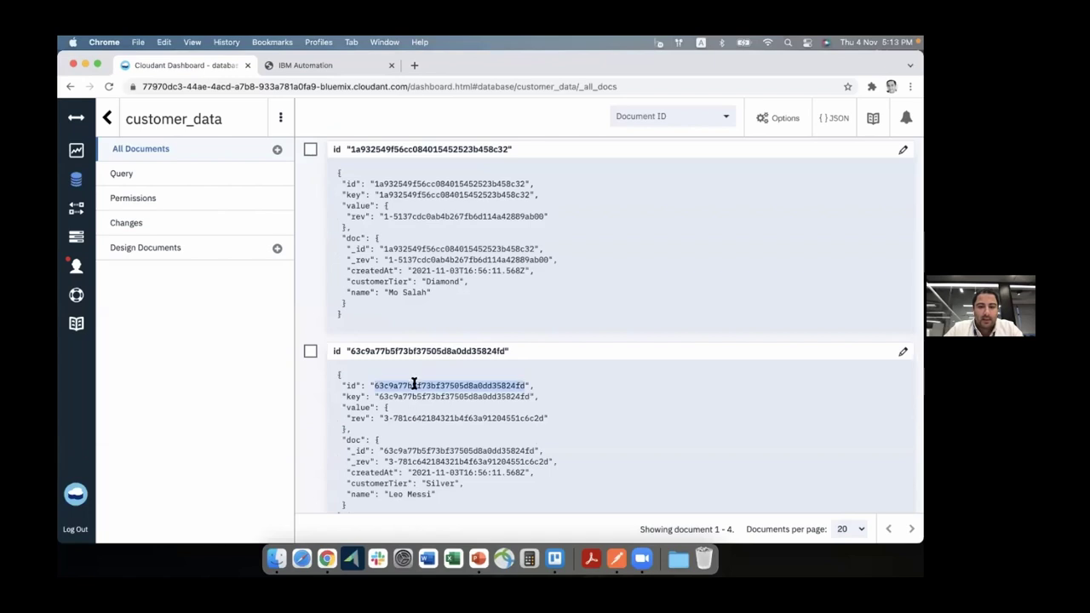
scroll(413, 384, up, 5)
double_click(396, 226)
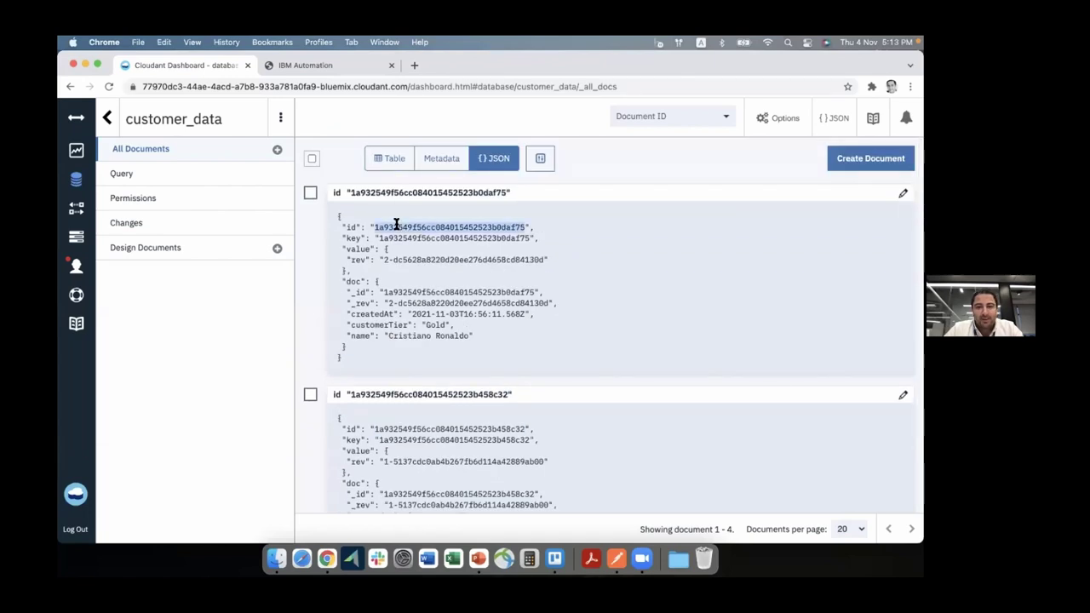
key(ctrl+Right)
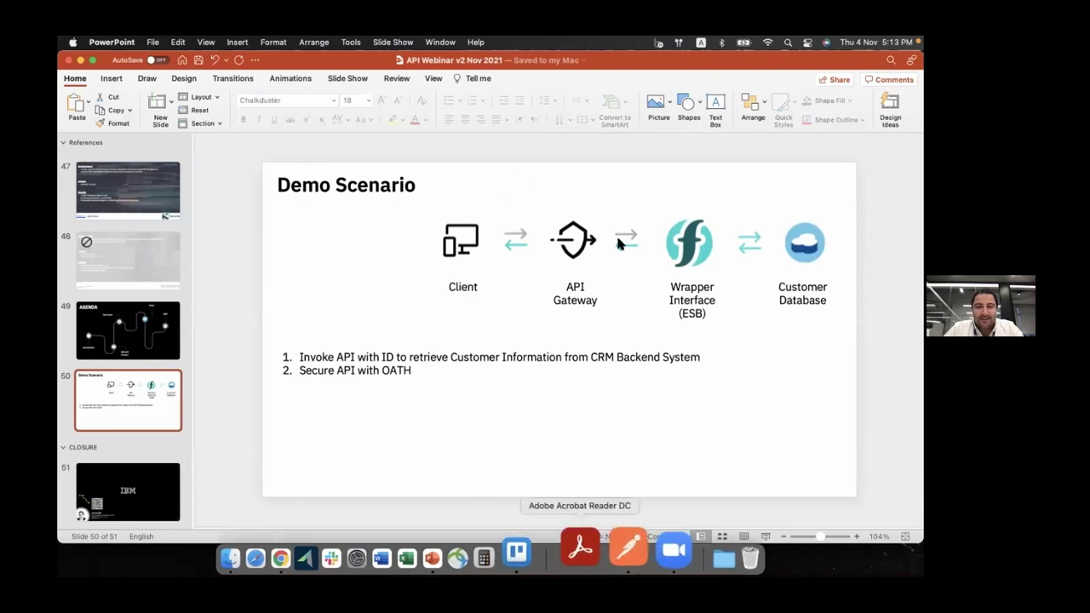
key(ctrl+Right)
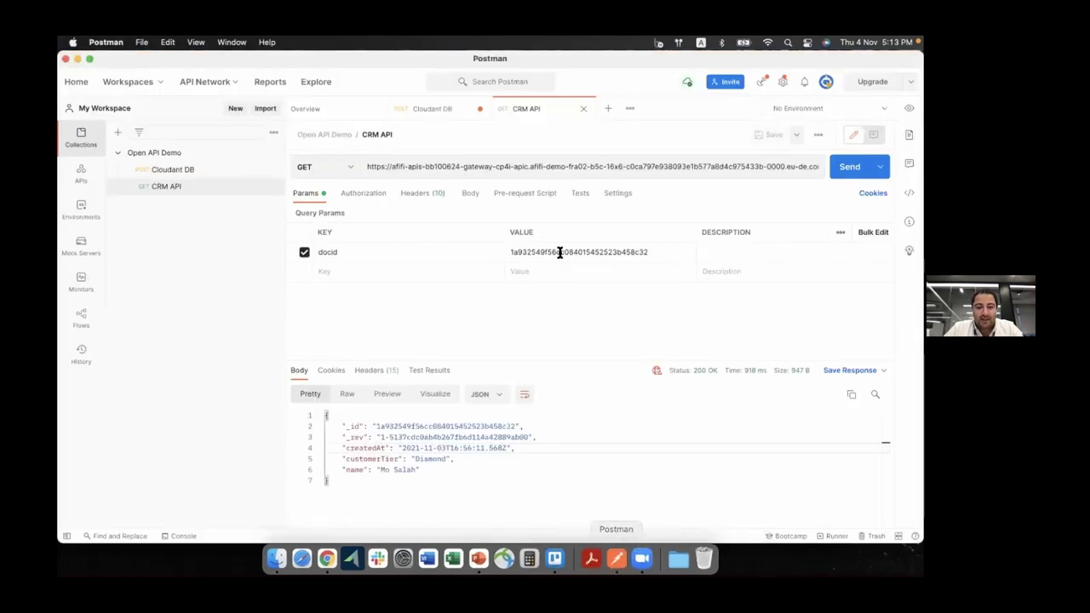
Step: Replace the docid query parameter with the Gold-tier customer's ID, send the GET request, and highlight the returned createdAt, customerTier and name fields
double_click(566, 253)
key(super+v)
key(super+Return)
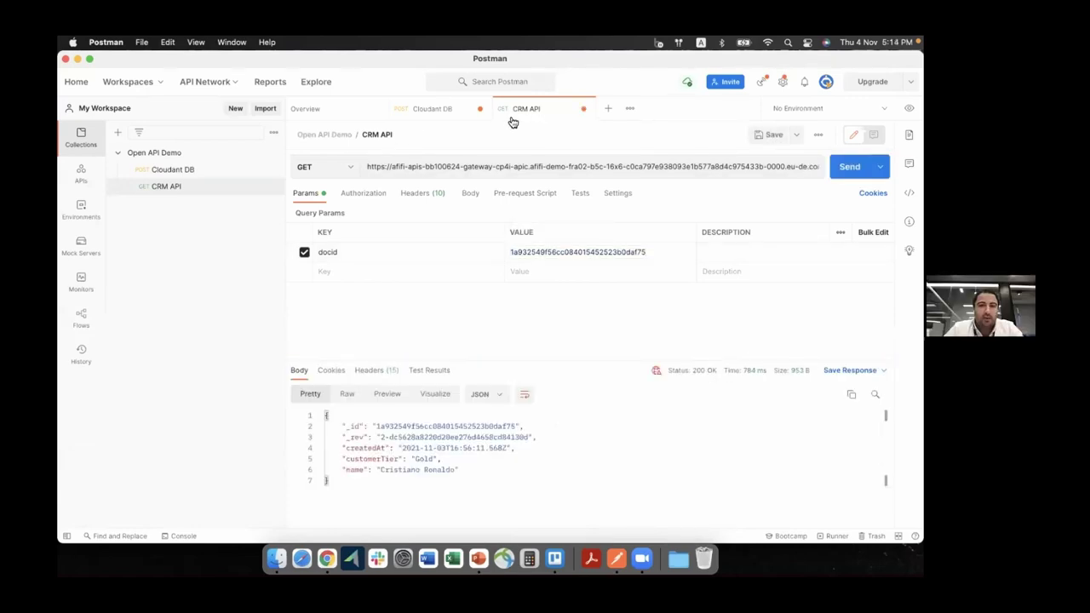
drag(458, 469, 320, 448)
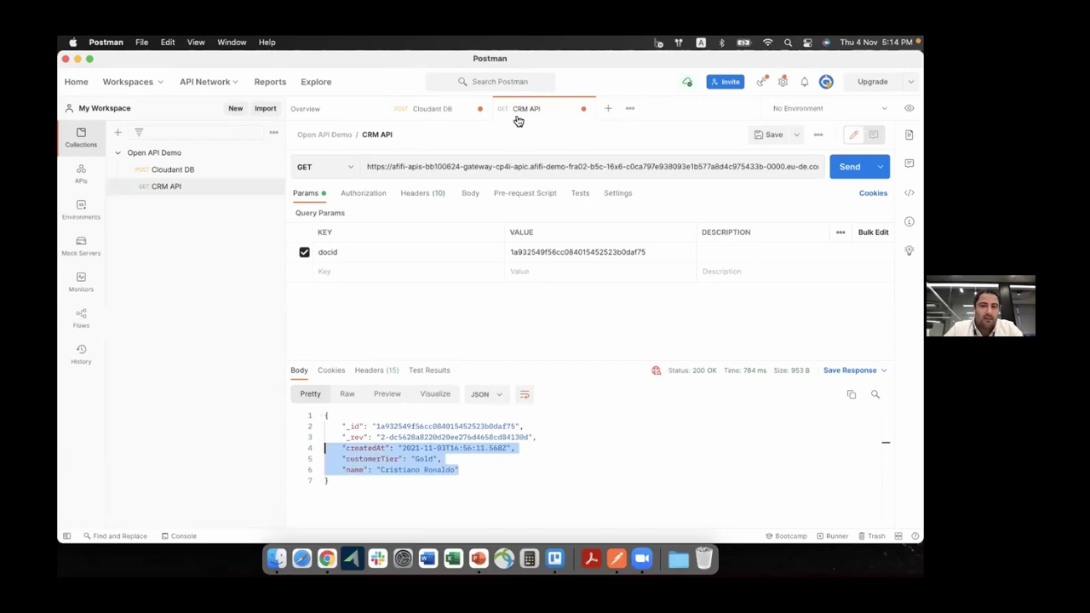
Step: Switch to Chrome, examine the CRM API's map policy inputs and the Cloudant documents, and return to Postman
click(328, 556)
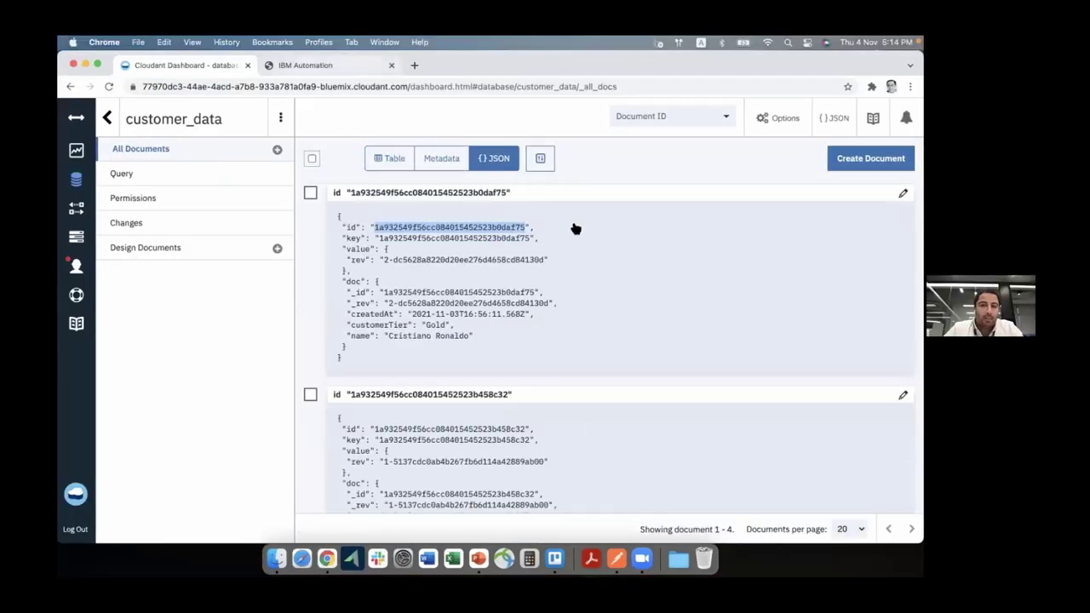
key(ctrl+Tab)
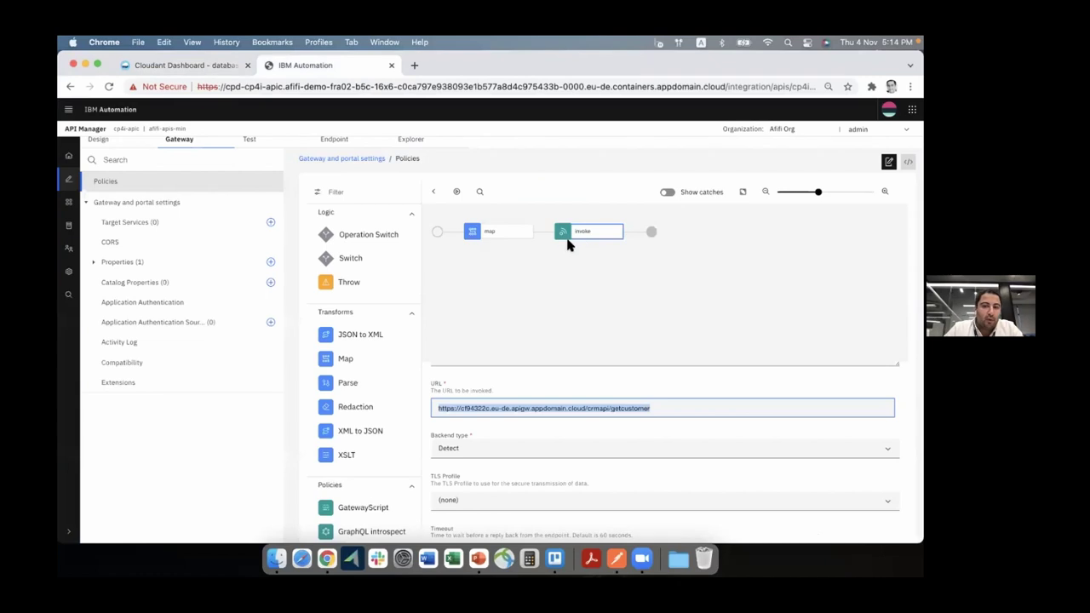
click(475, 241)
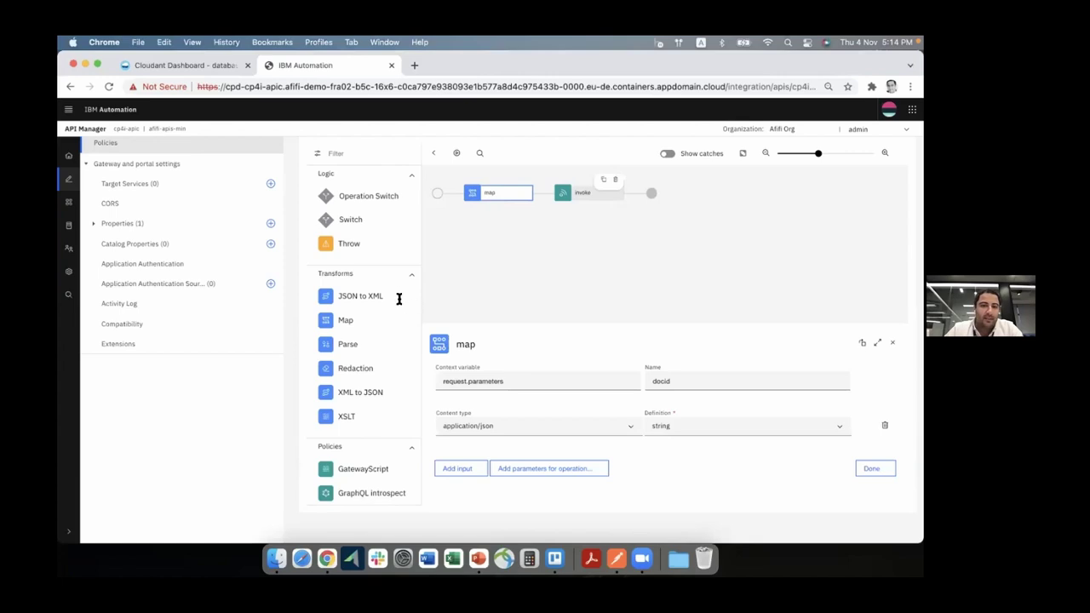
key(ctrl+shift+Tab)
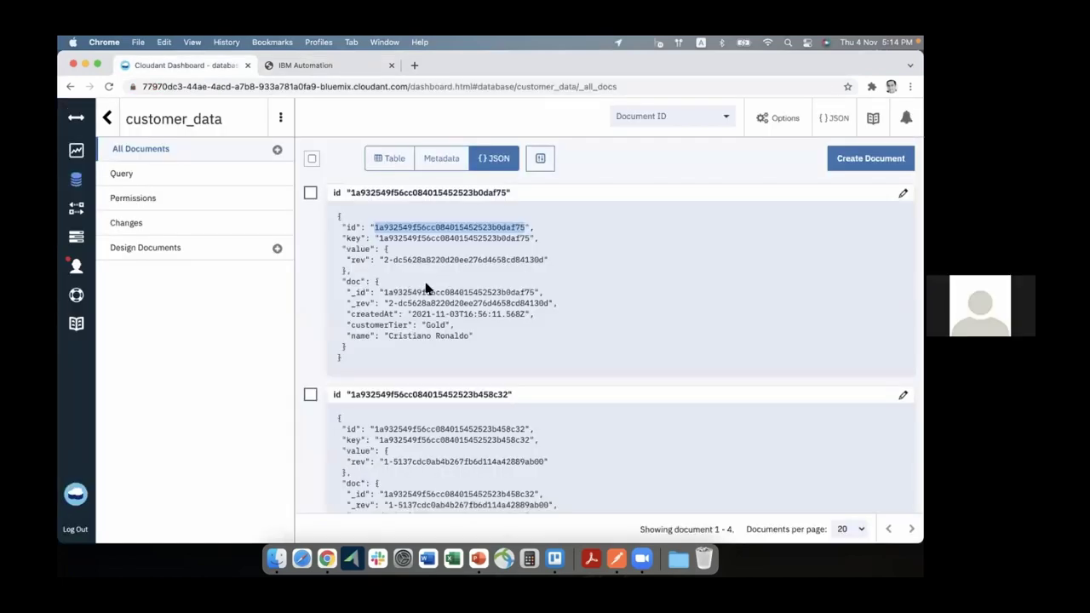
key(super+Tab)
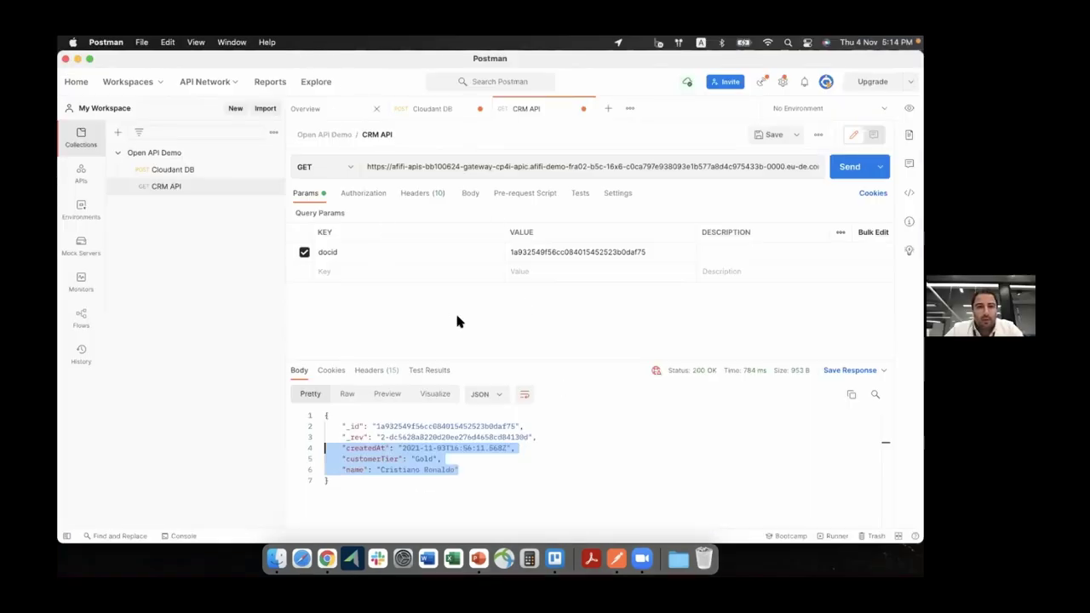
Step: Return to the CRM API's policies in Chrome, try adding a second Map policy ahead of the existing one, and delete it
key(super+Tab)
key(ctrl+Tab)
drag(329, 328, 518, 201)
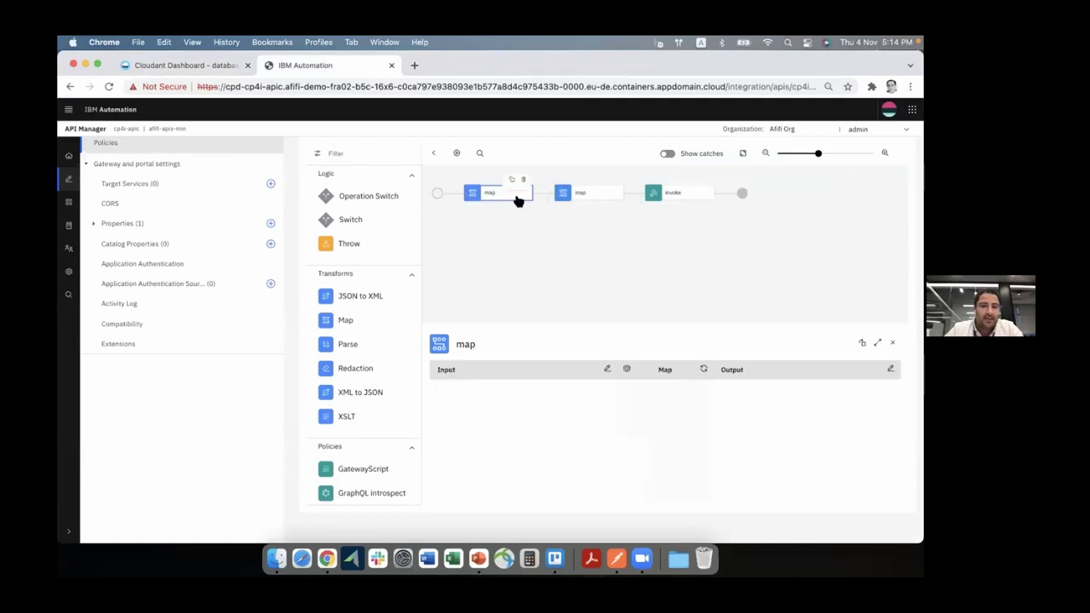
click(523, 180)
click(477, 196)
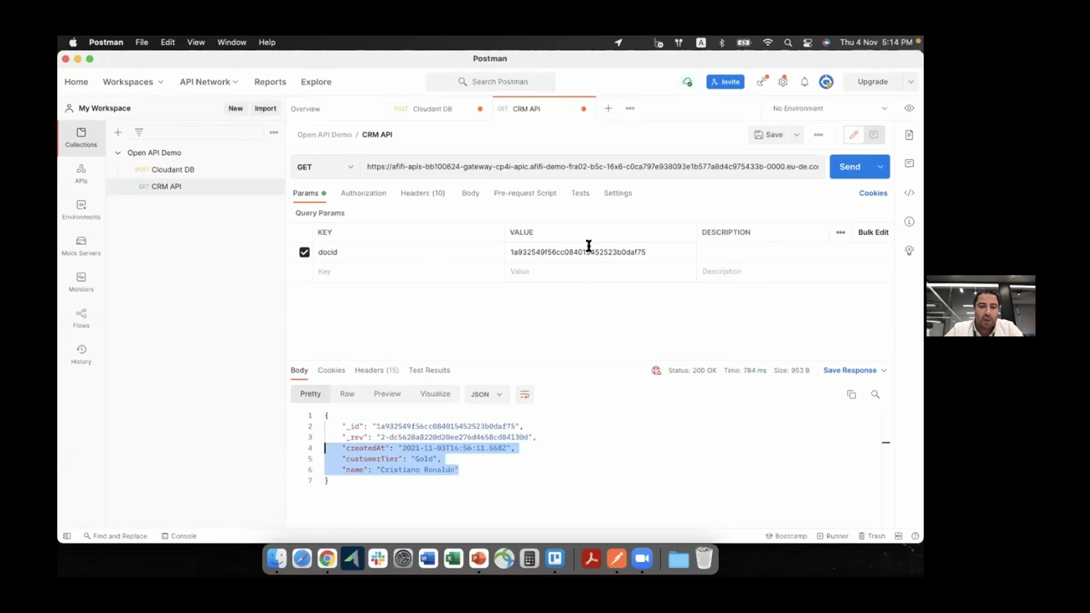
Step: Review the docid value and response in Postman, and highlight "Secure API with OATH" on the Demo Scenario slide in PowerPoint
double_click(578, 255)
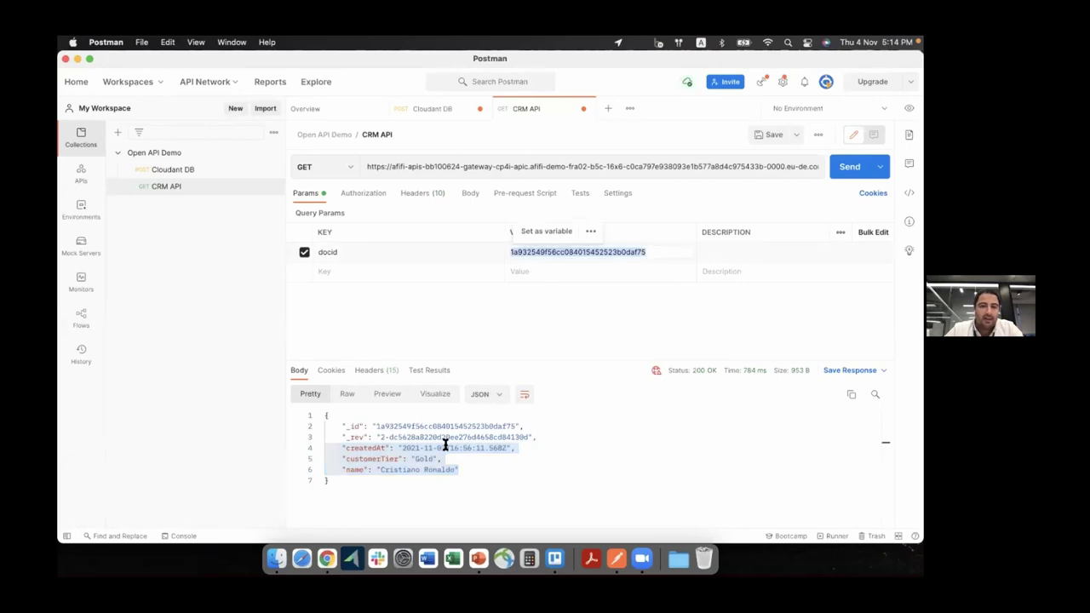
click(399, 459)
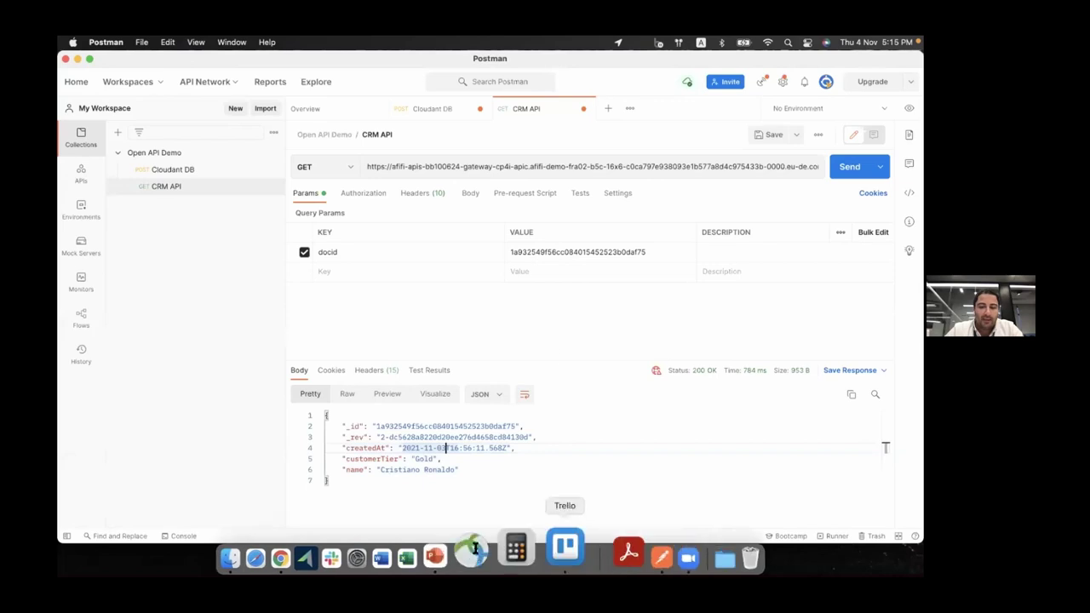
key(super+Tab)
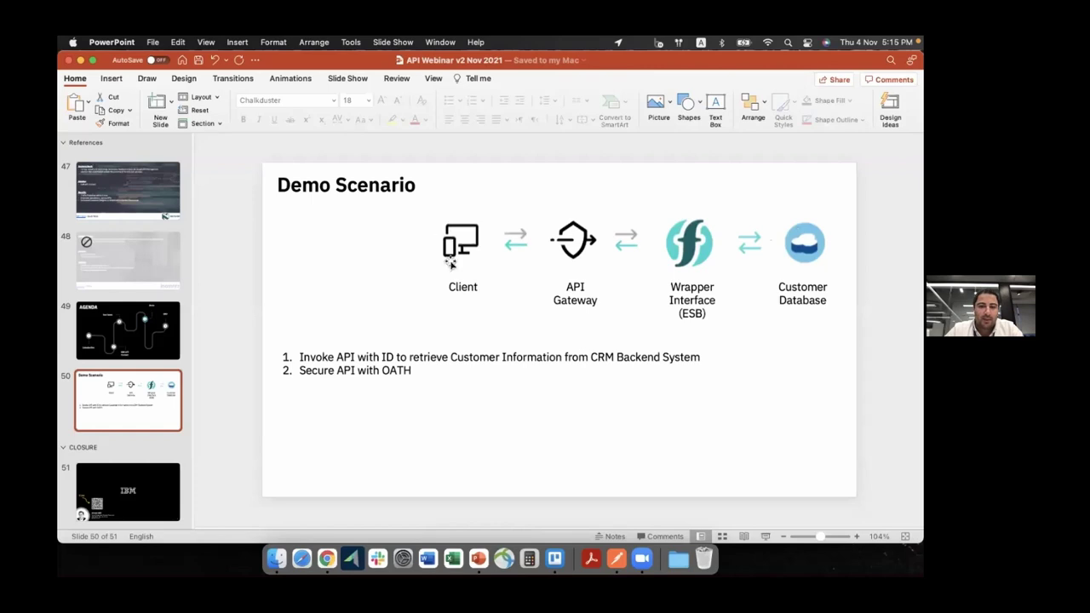
click(309, 372)
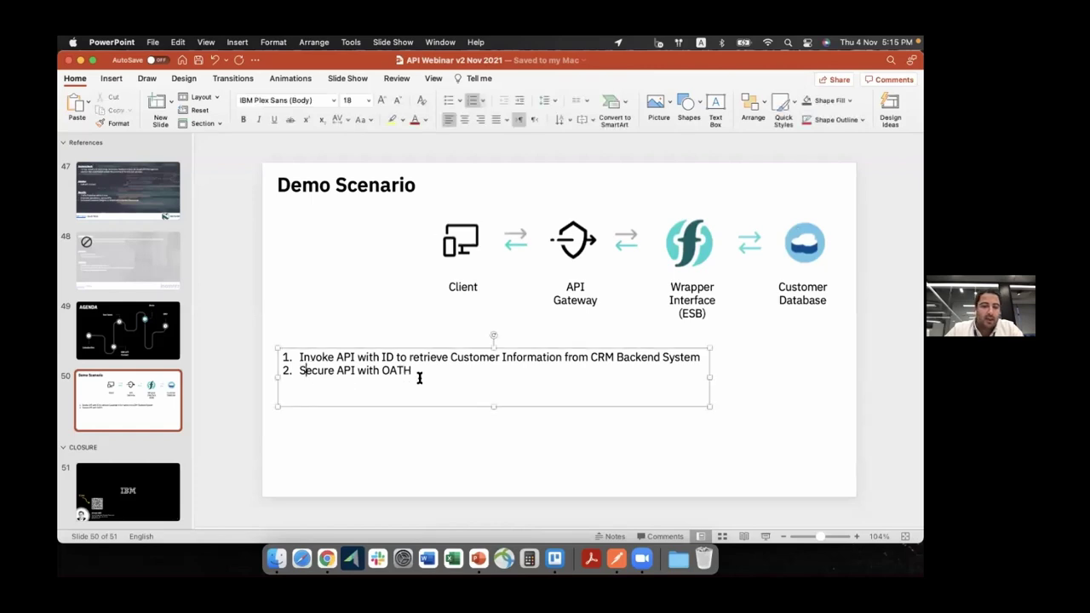
triple_click(418, 375)
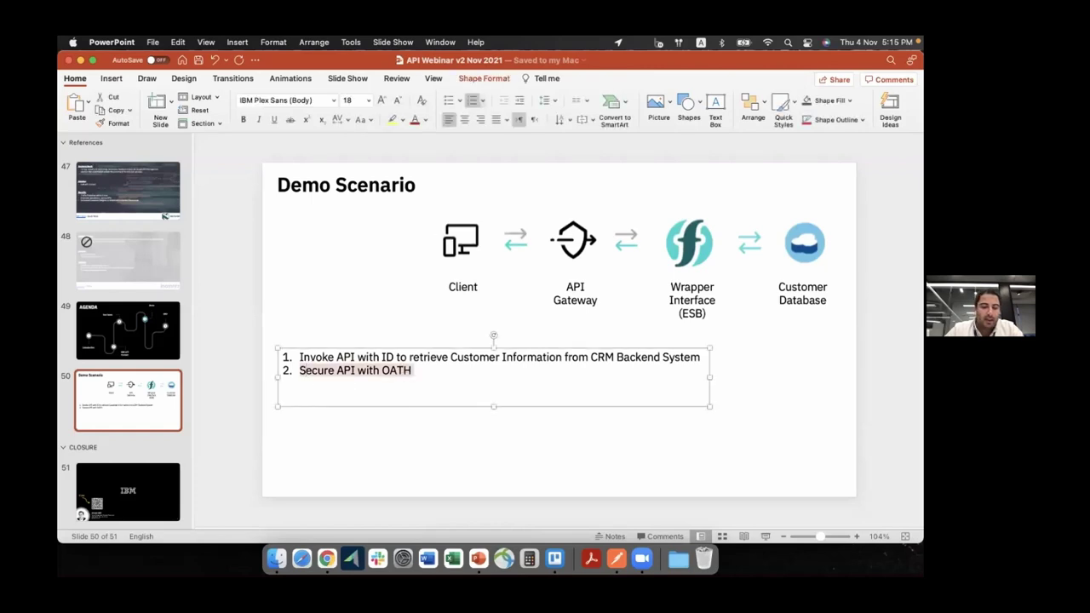
Step: Switch to Chrome and open the clientID security requirement in the CRM API's design settings
click(337, 555)
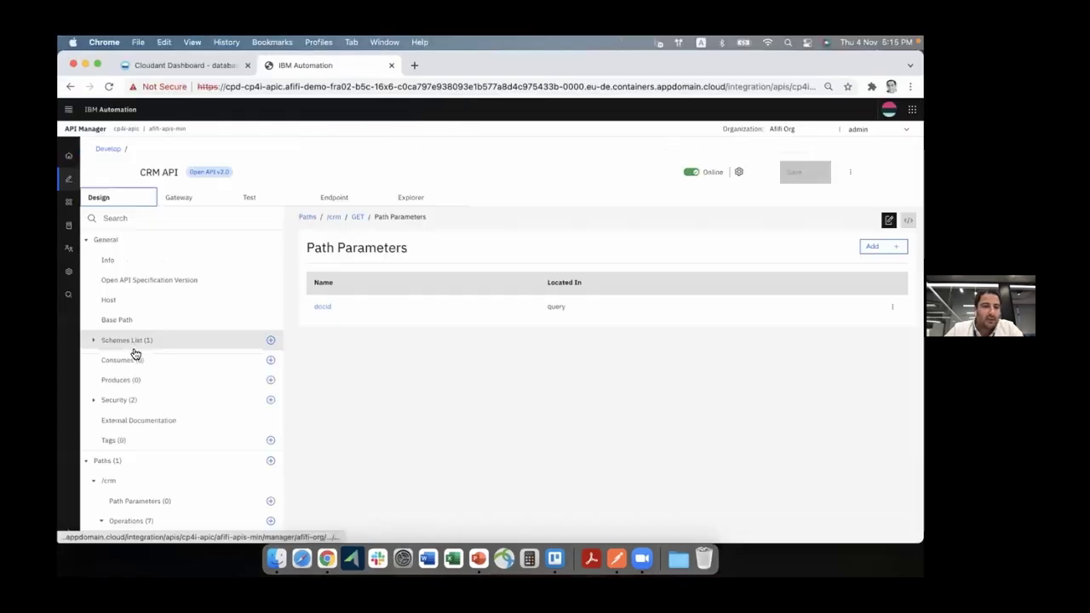
click(105, 403)
click(126, 421)
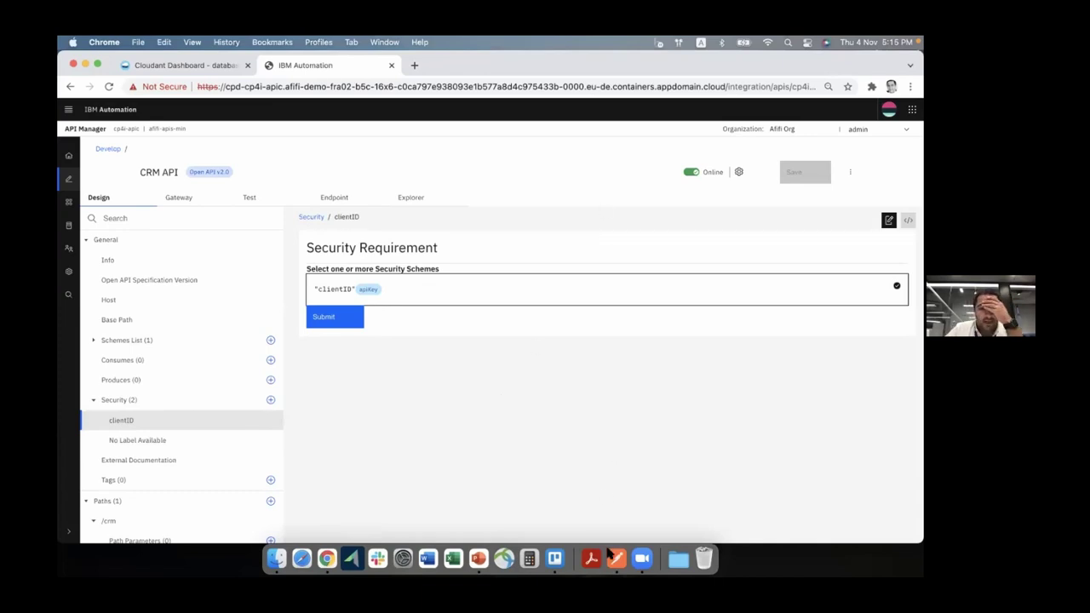
Step: Return to the Demo Scenario slide in PowerPoint, clear its text selection, and show all open windows
click(478, 555)
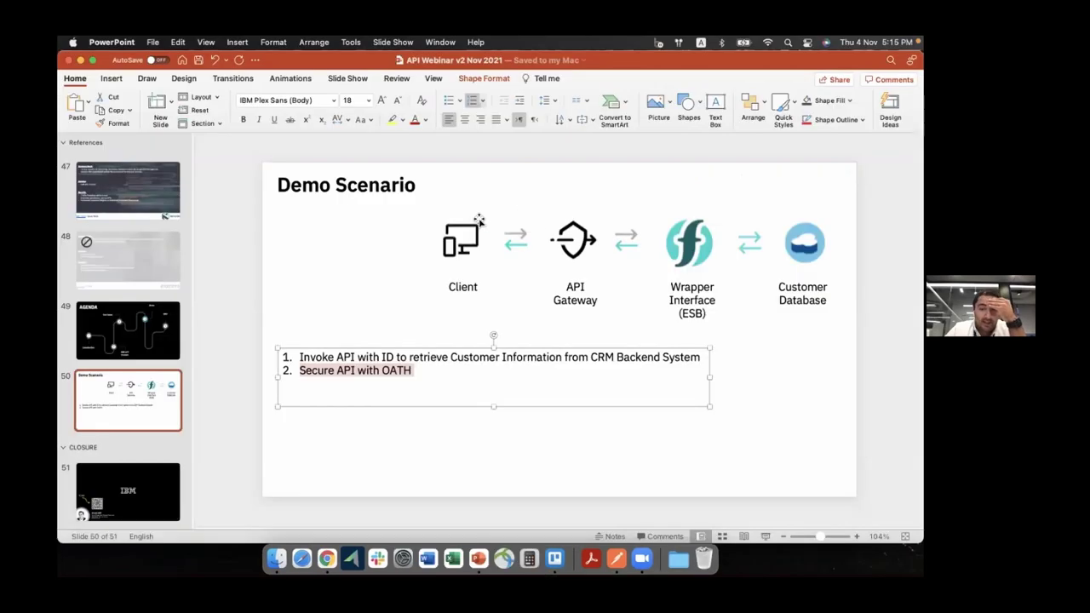
click(338, 248)
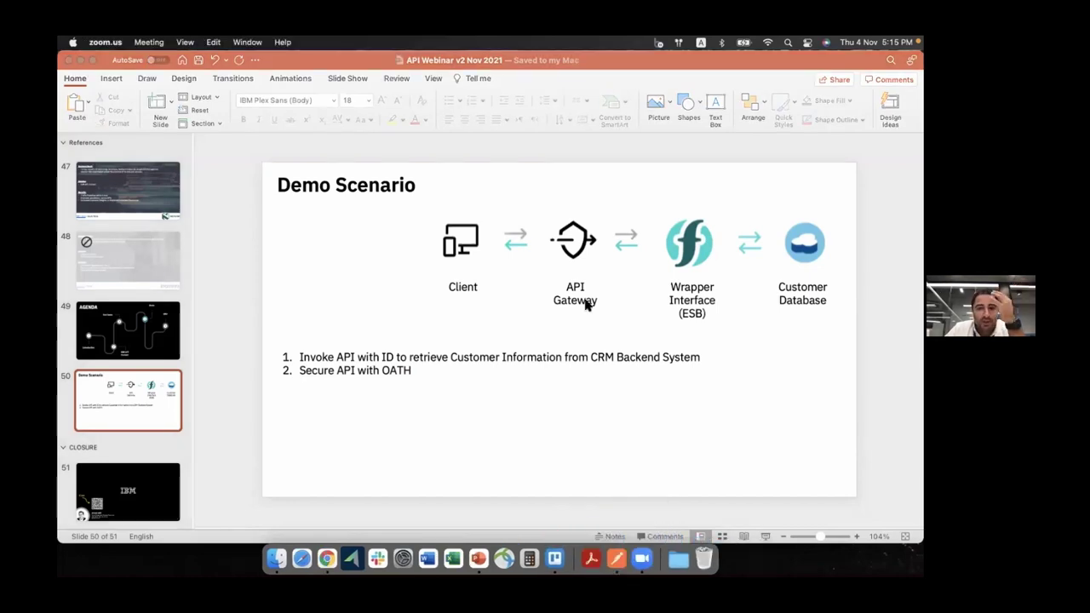
key(ctrl+Up)
click(619, 239)
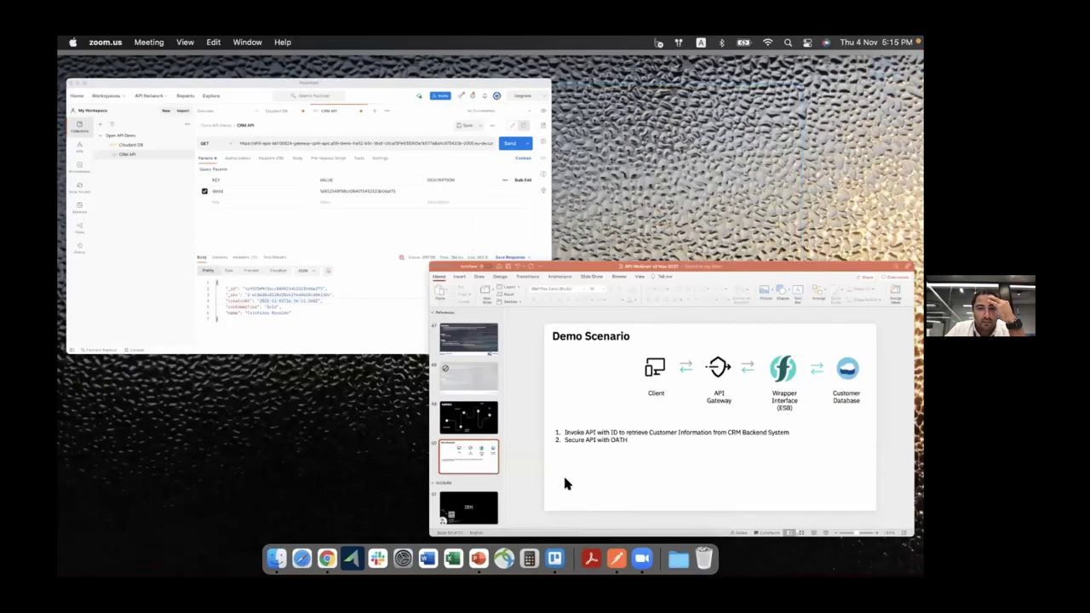